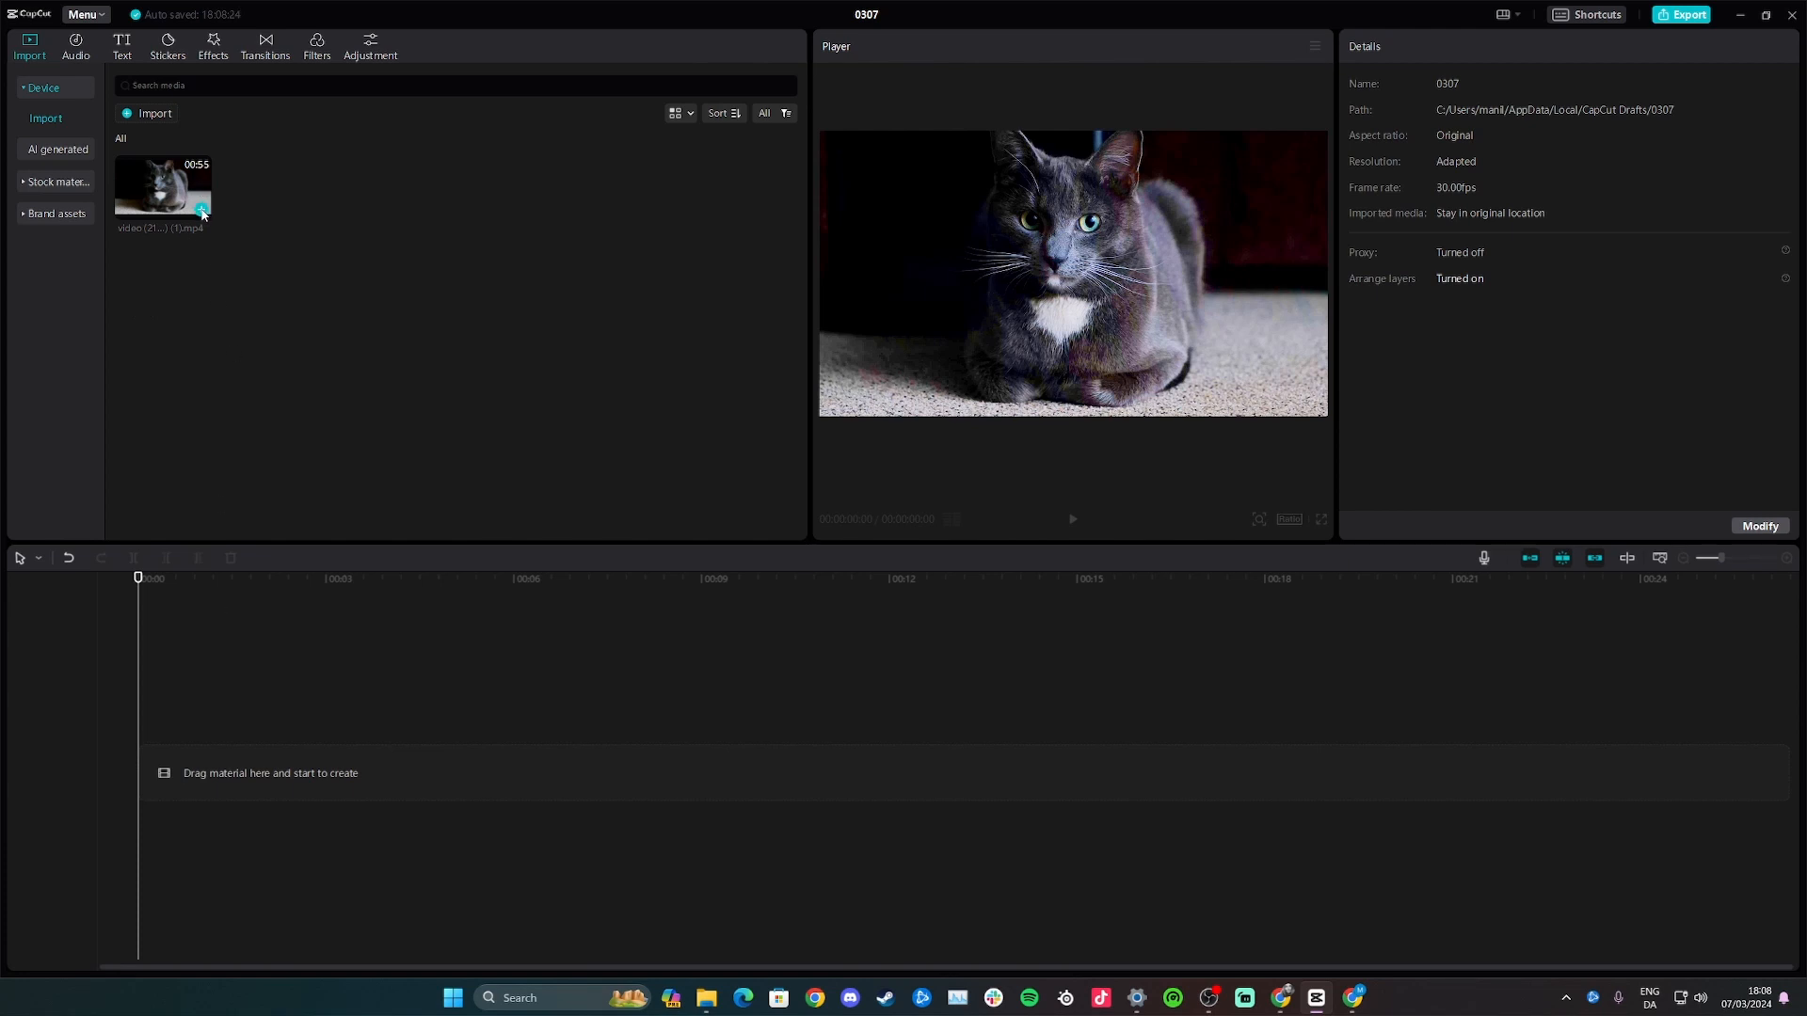
# Step: Add the cat video to the timeline, split it at 00:00:02:24, and delete the part after the split
pyautogui.click(200, 211)
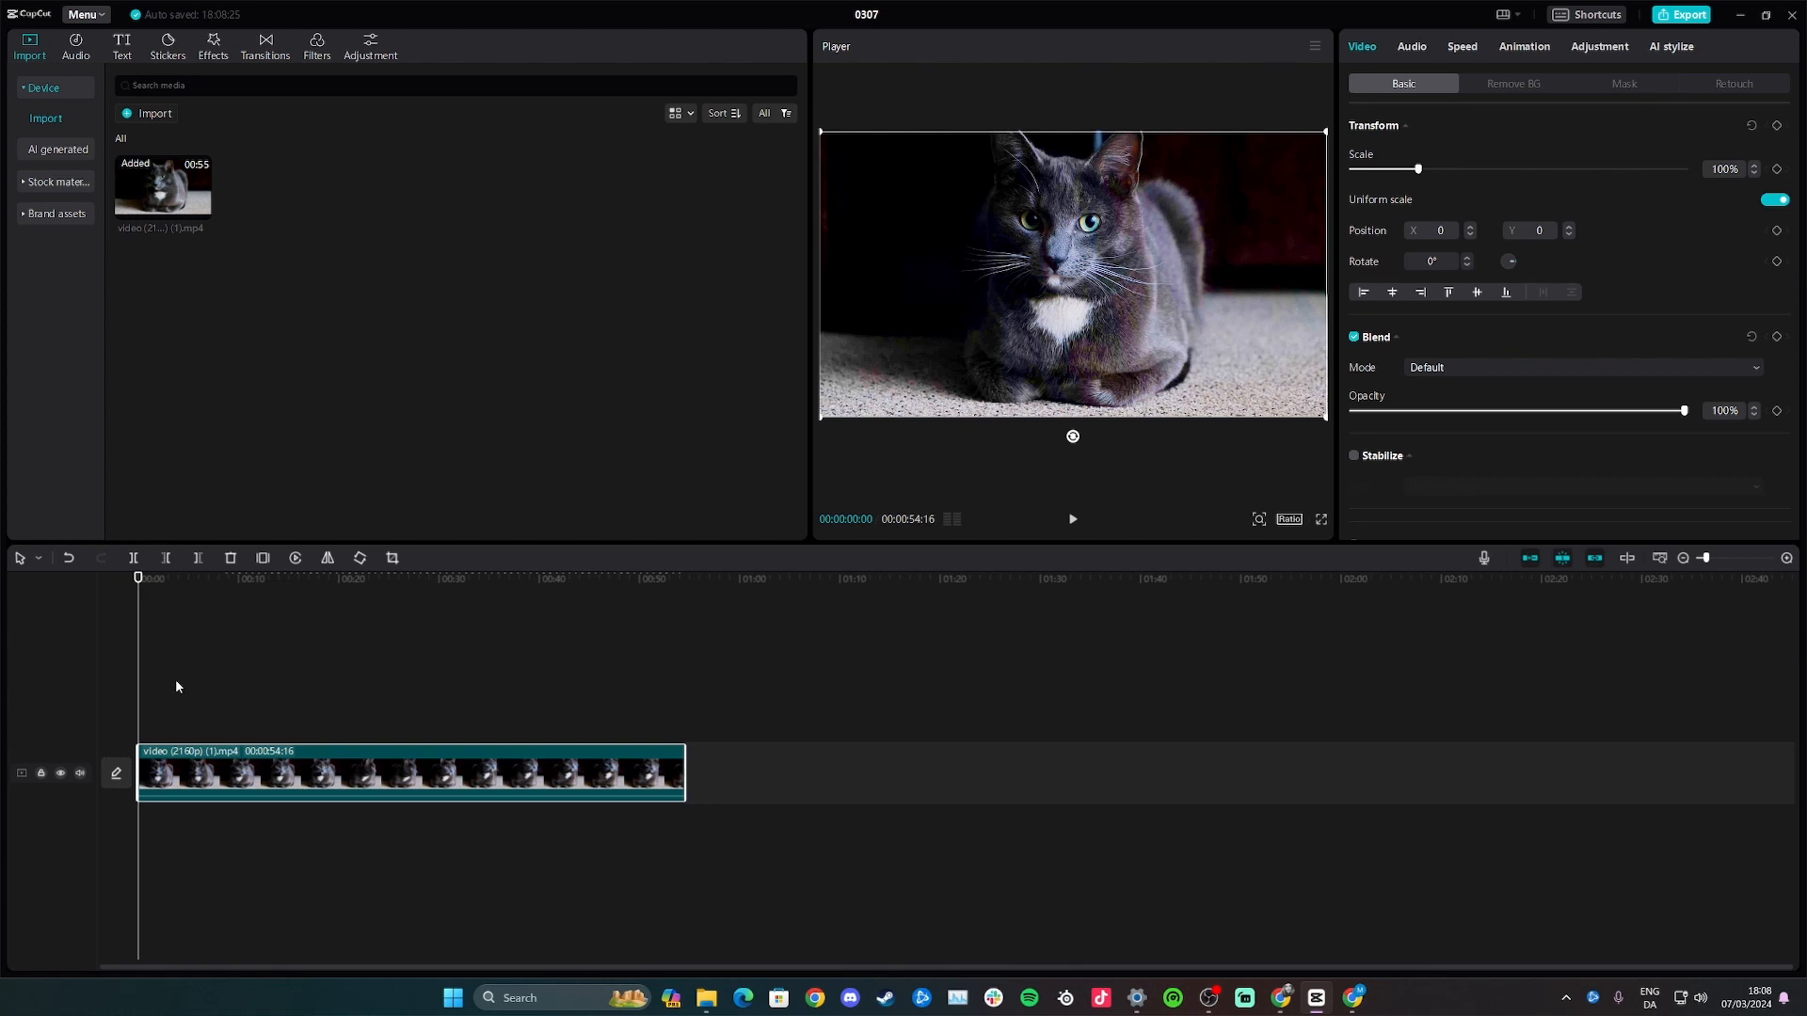
pyautogui.press('space')
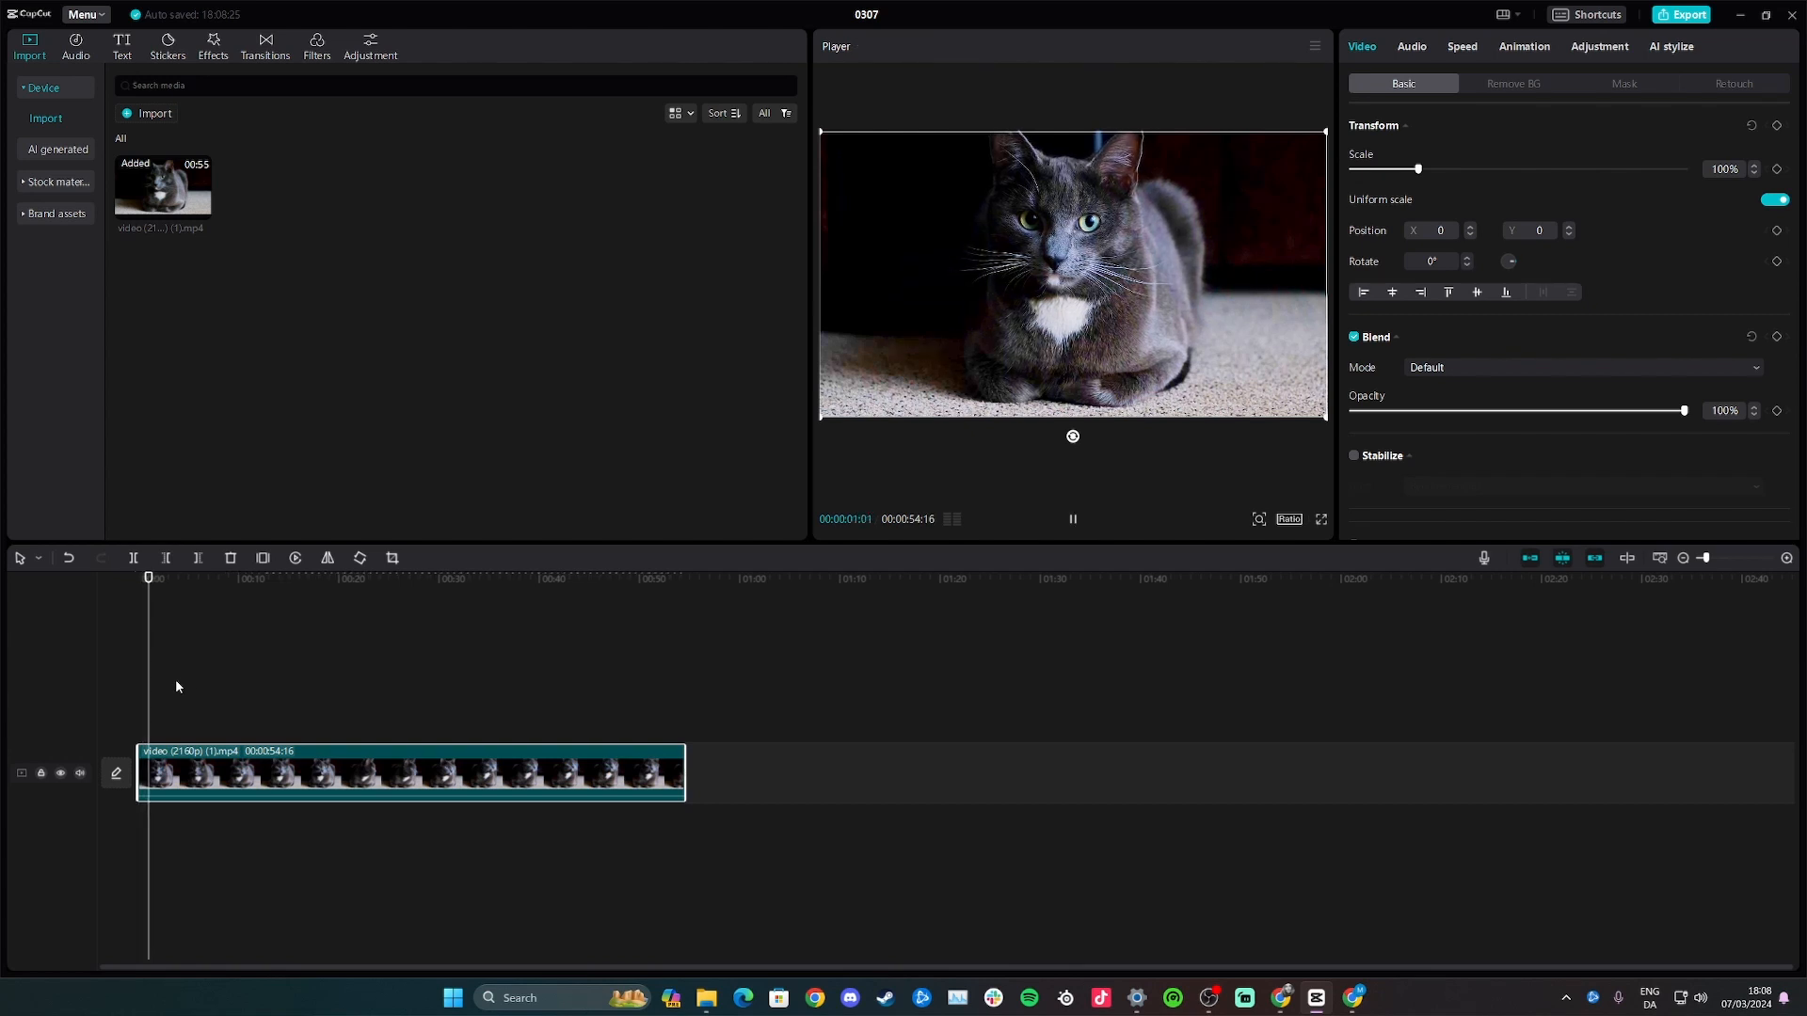
pyautogui.press('space')
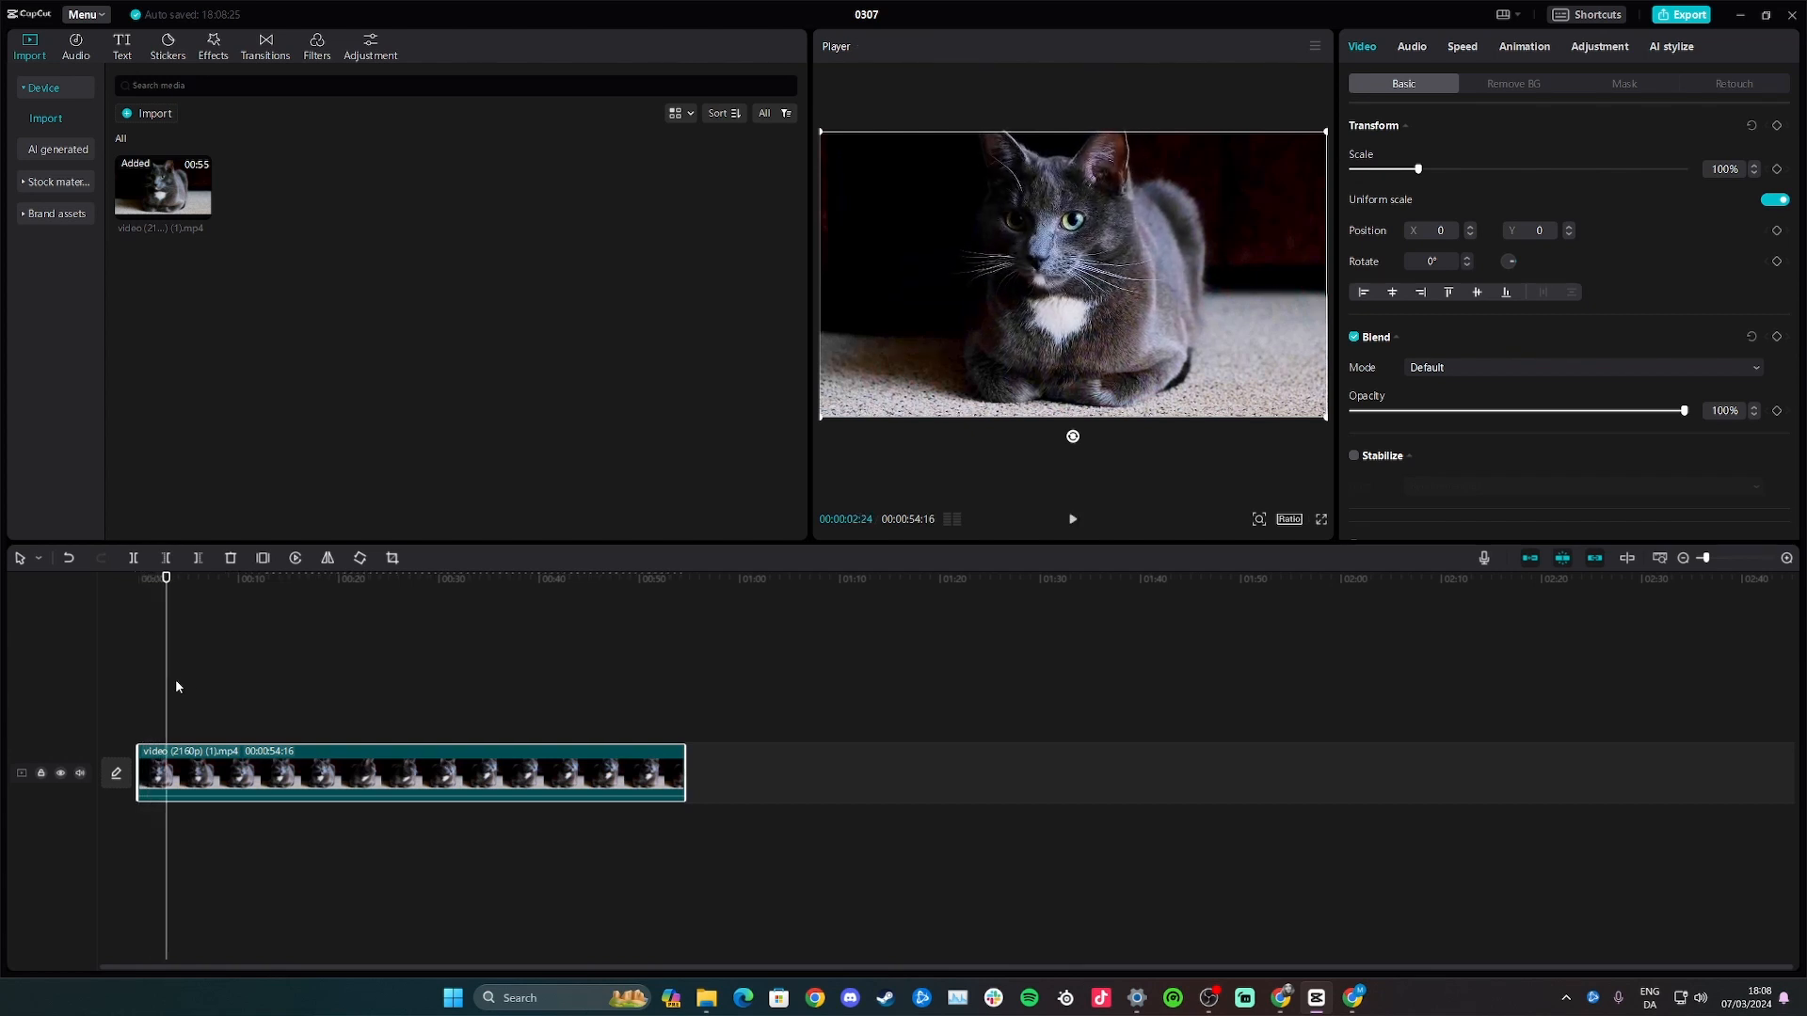
pyautogui.hotkey('ctrl', 'b')
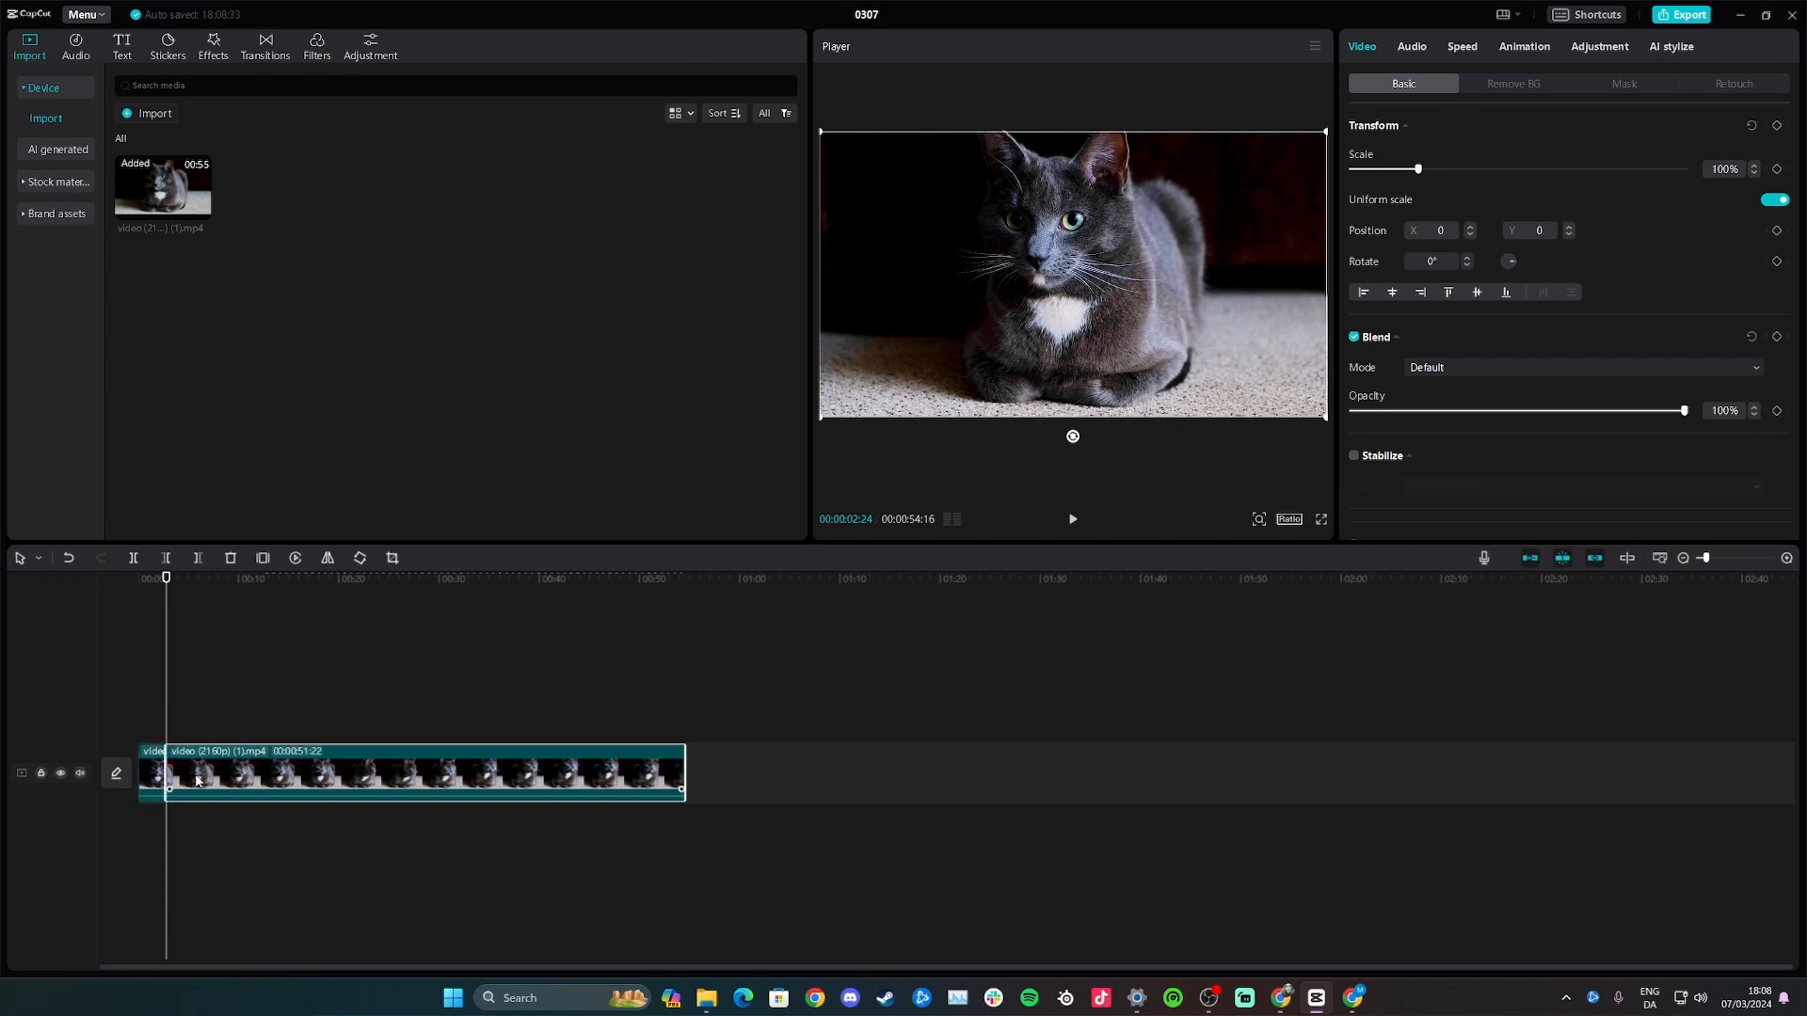
pyautogui.press('Delete')
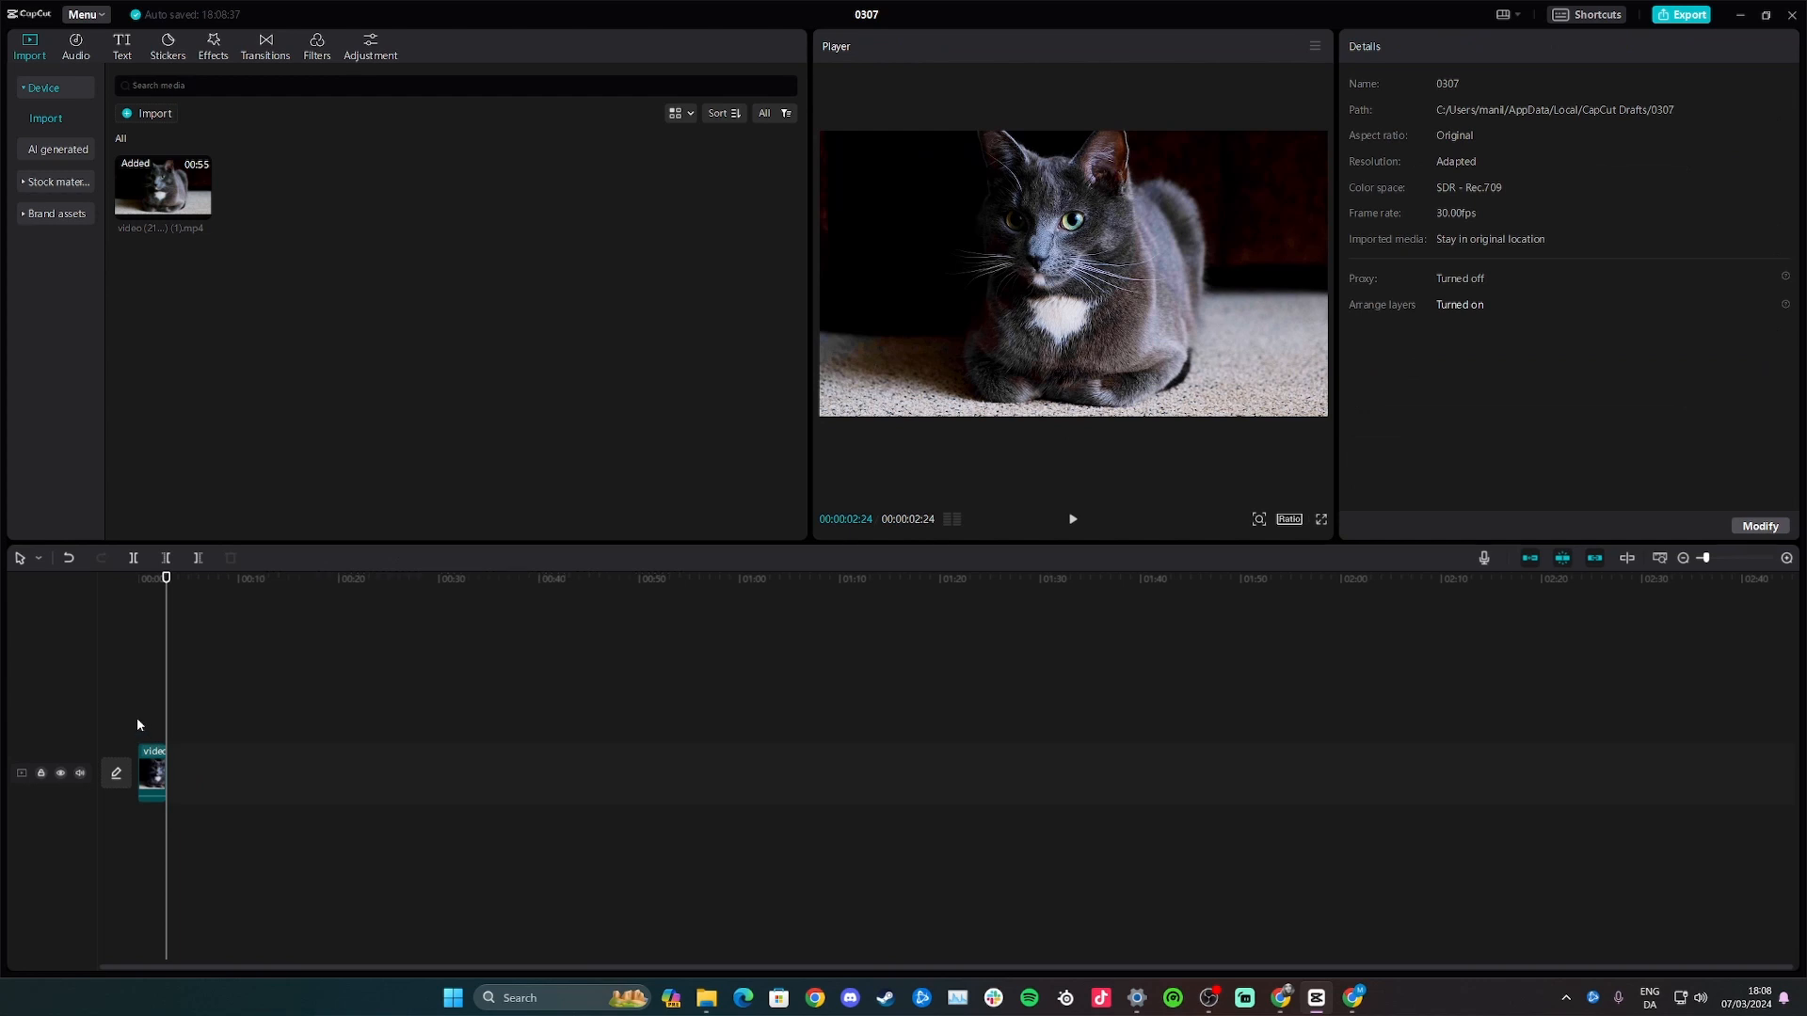
pyautogui.click(142, 721)
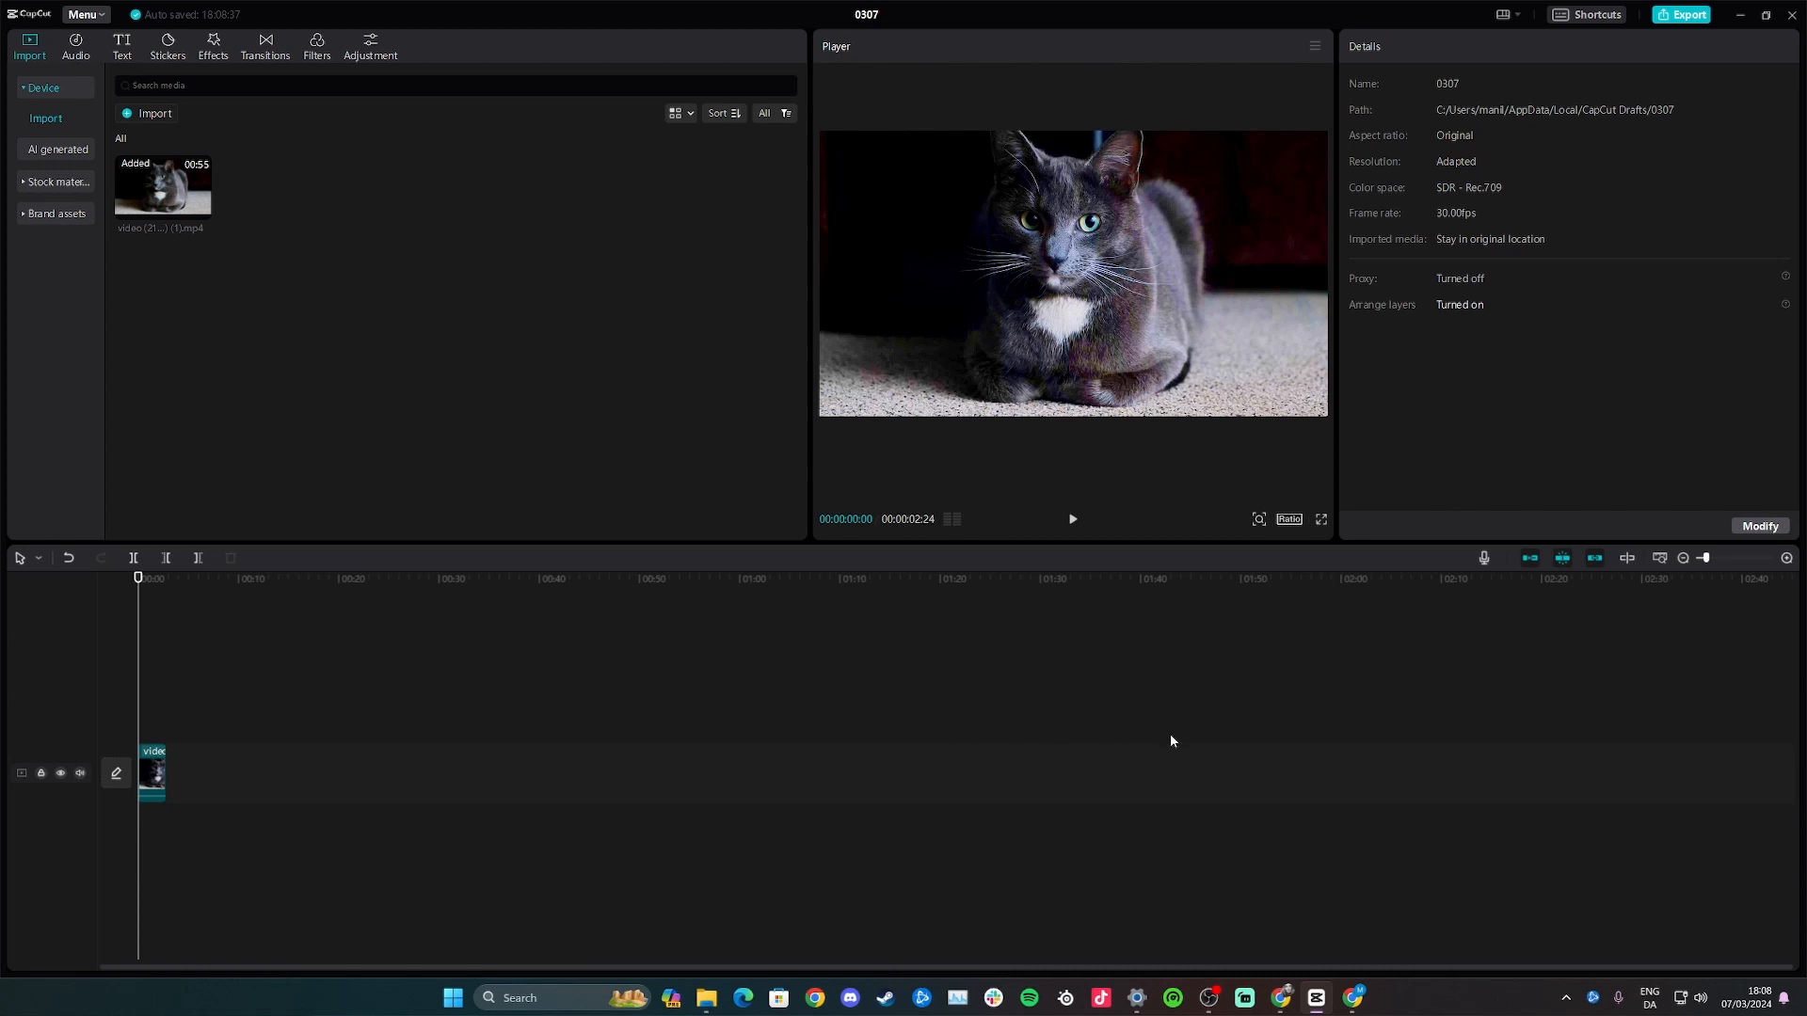
# Step: Switch to Chrome to show the save options for the enlarged green screen image, and return to CapCut
pyautogui.click(1352, 998)
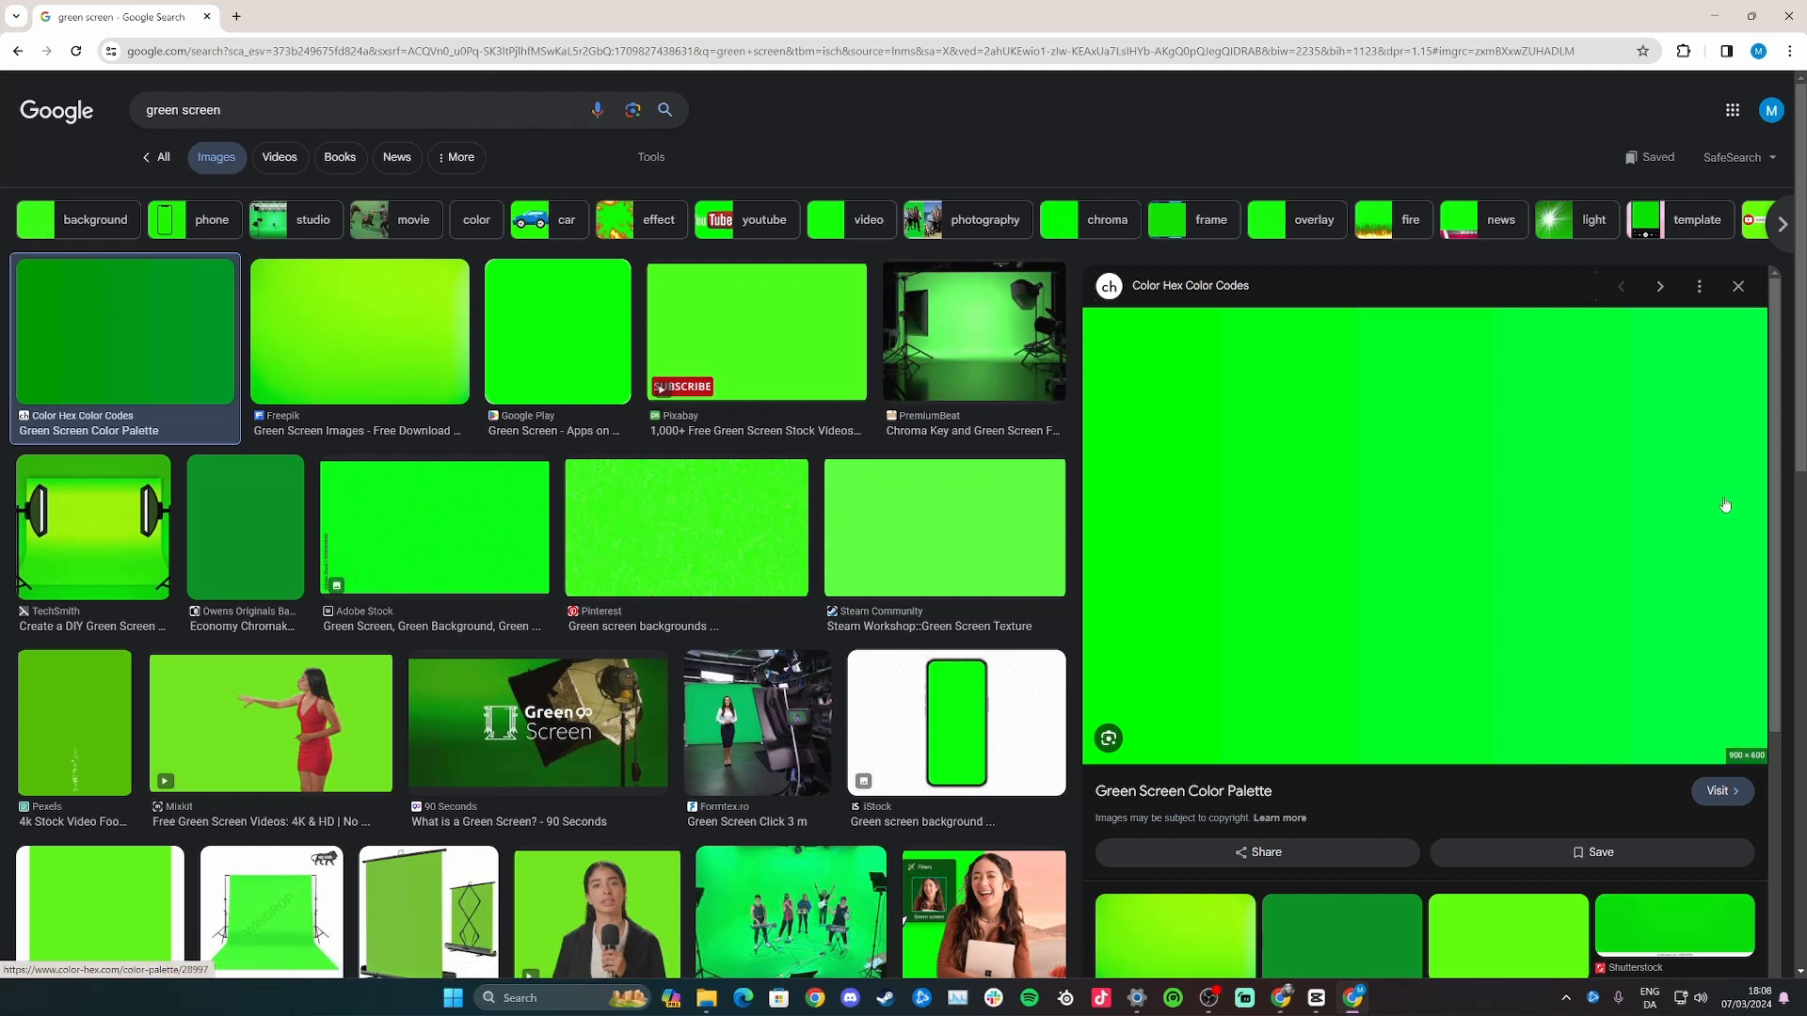
pyautogui.rightClick(1207, 449)
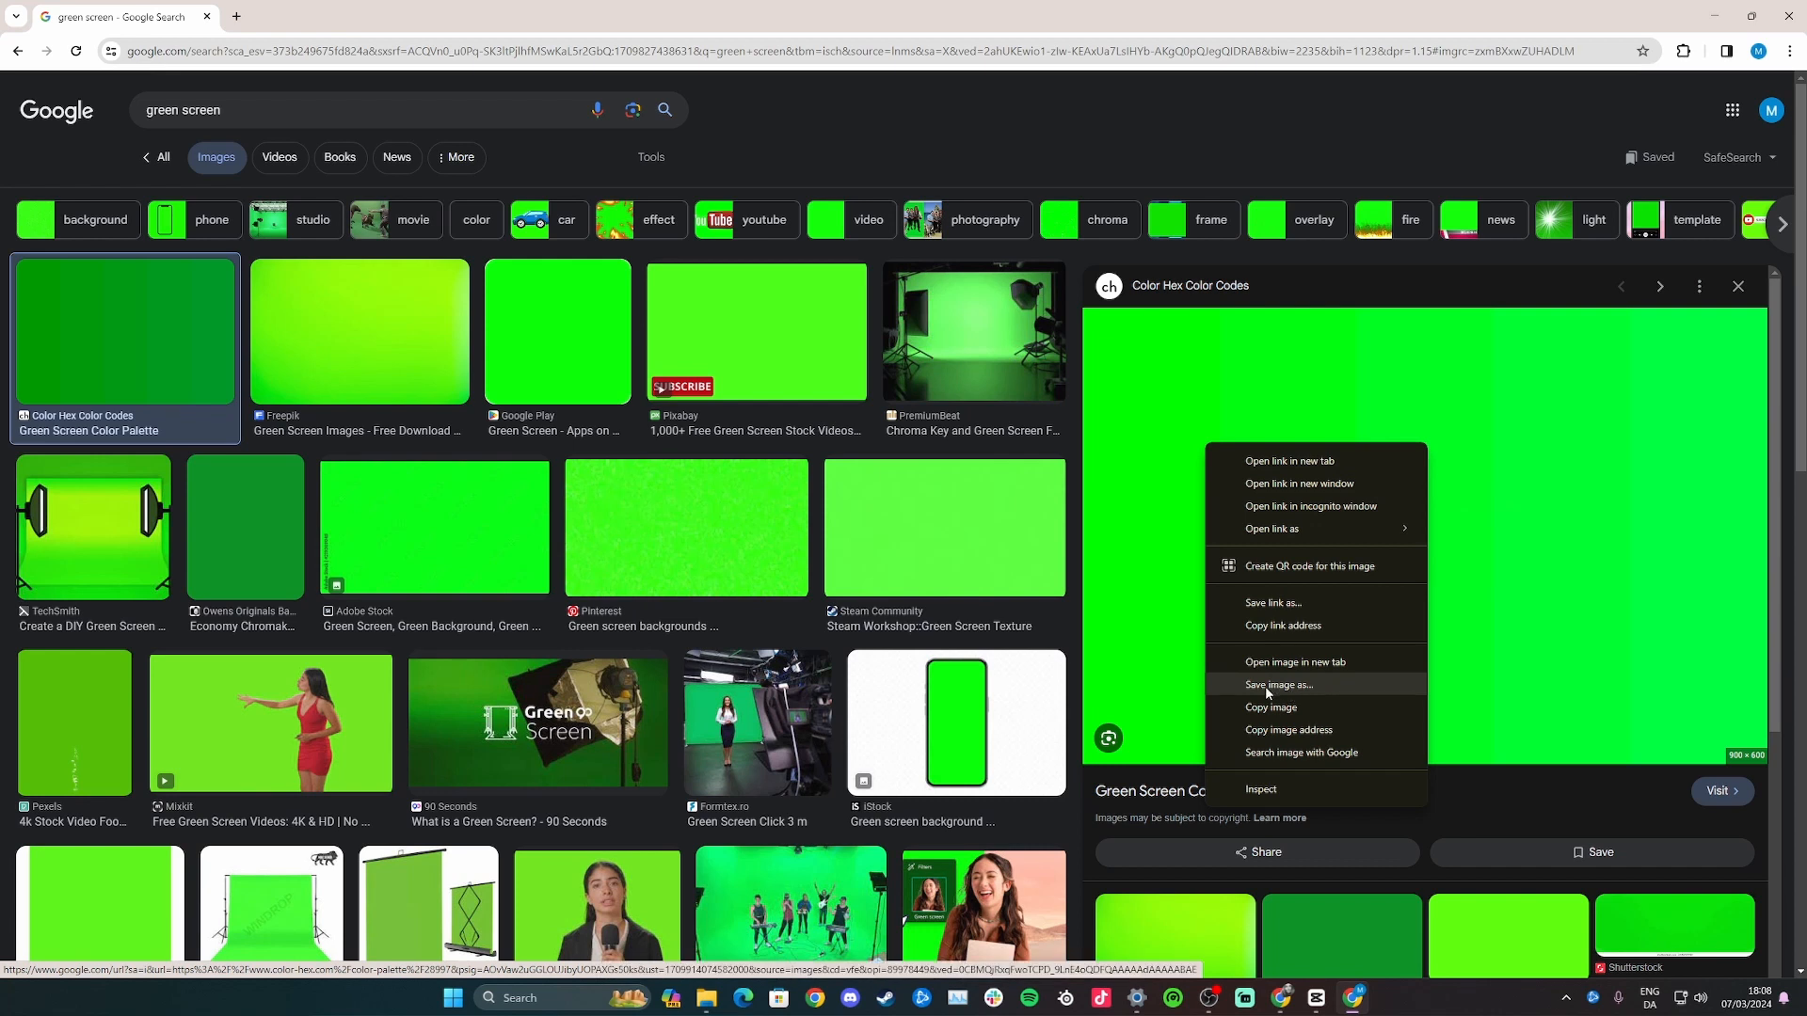
pyautogui.click(1308, 1003)
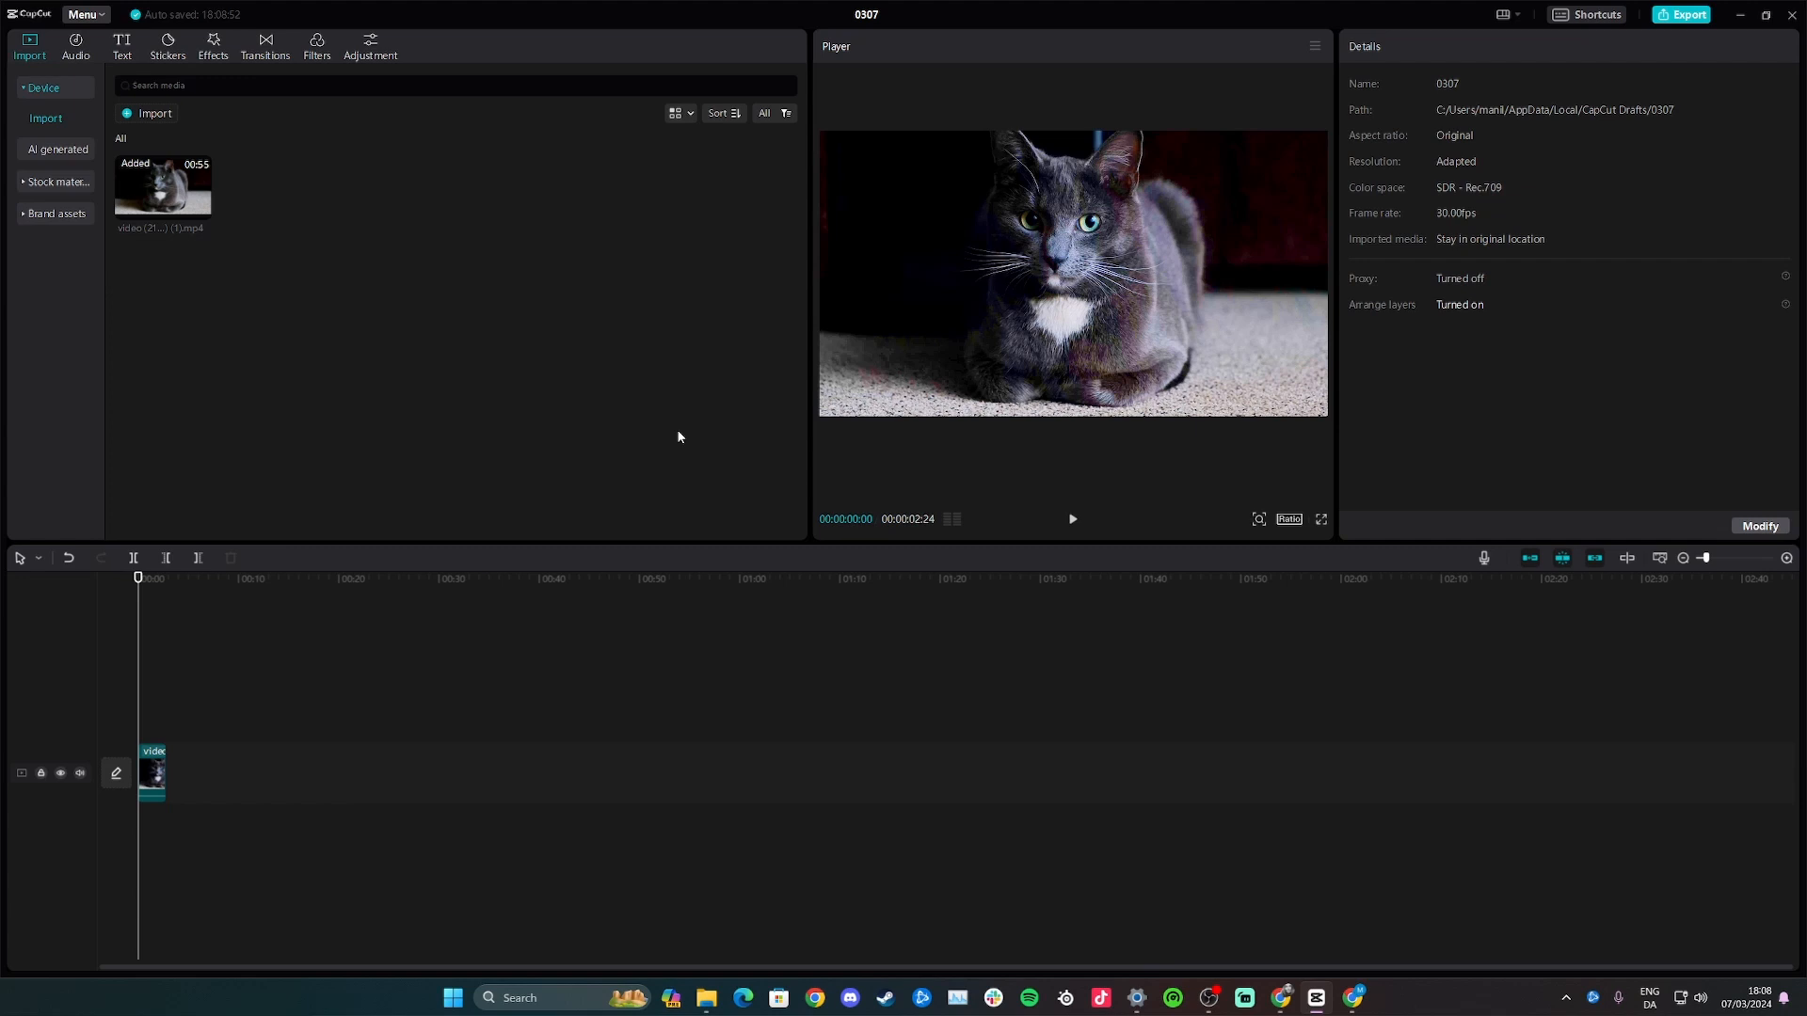
# Step: Import the green background image download (1).png into the project's media
pyautogui.click(136, 113)
pyautogui.doubleClick(196, 174)
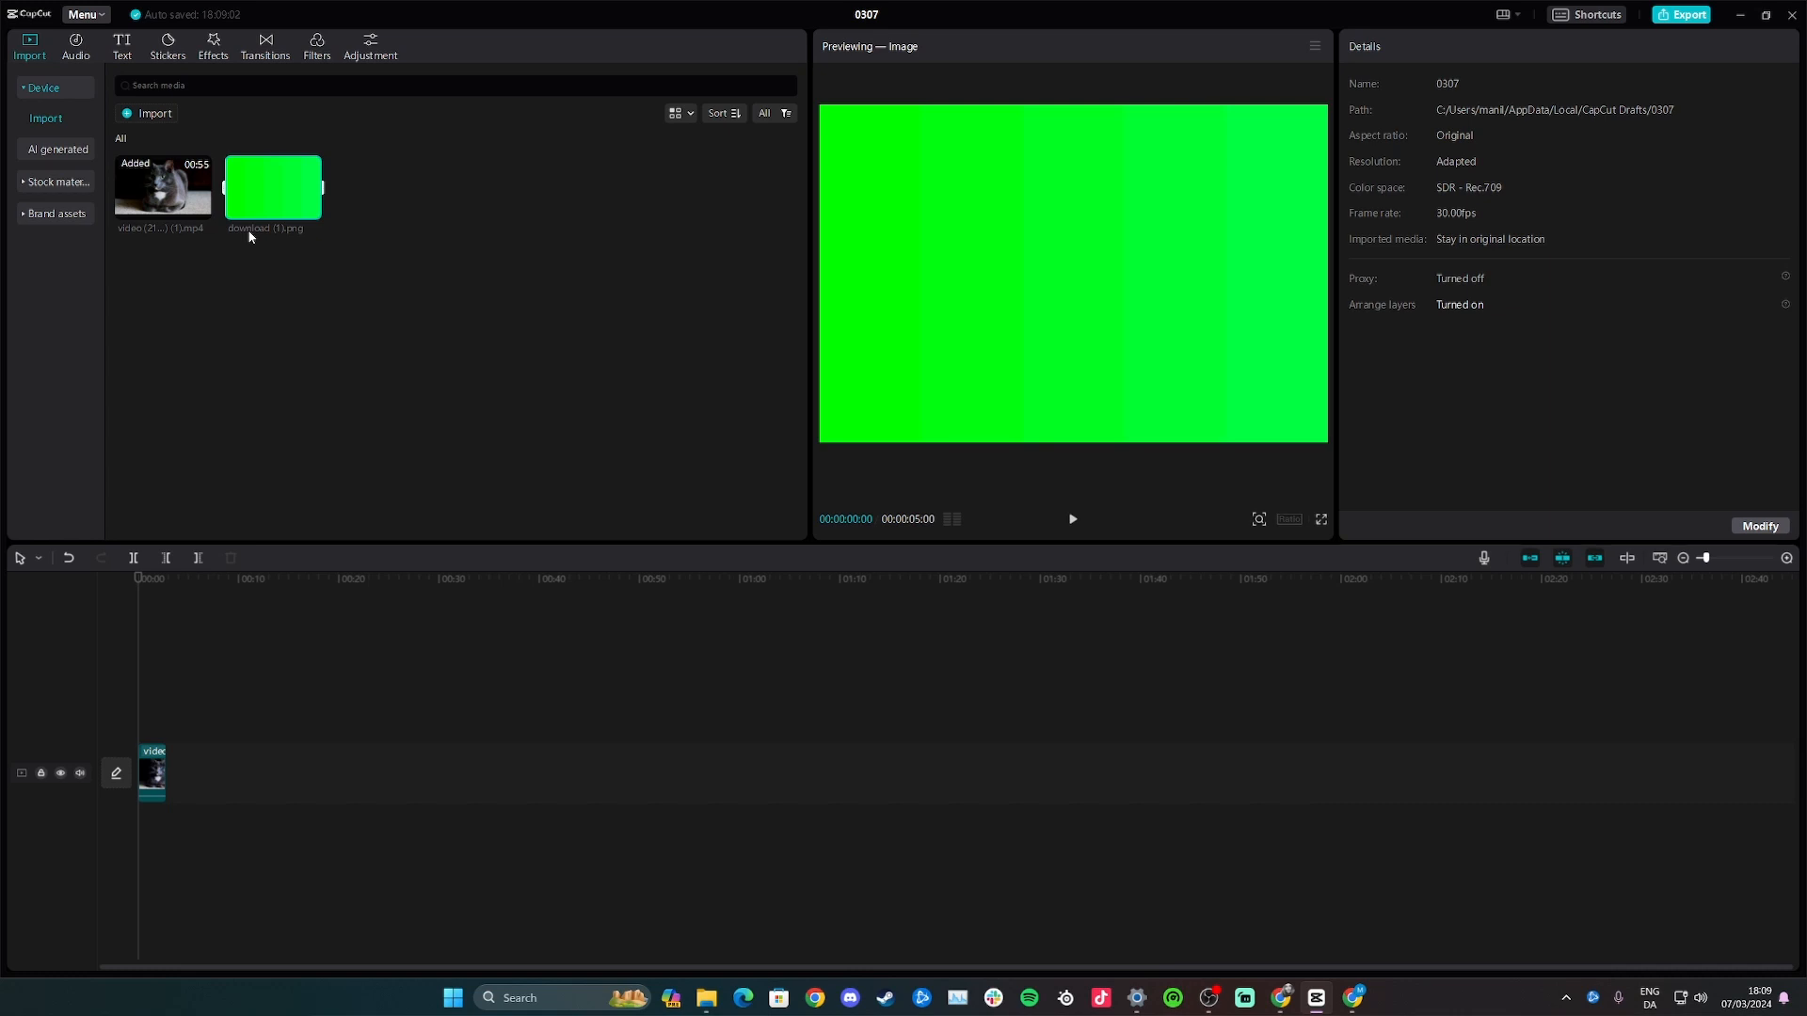
pyautogui.click(170, 192)
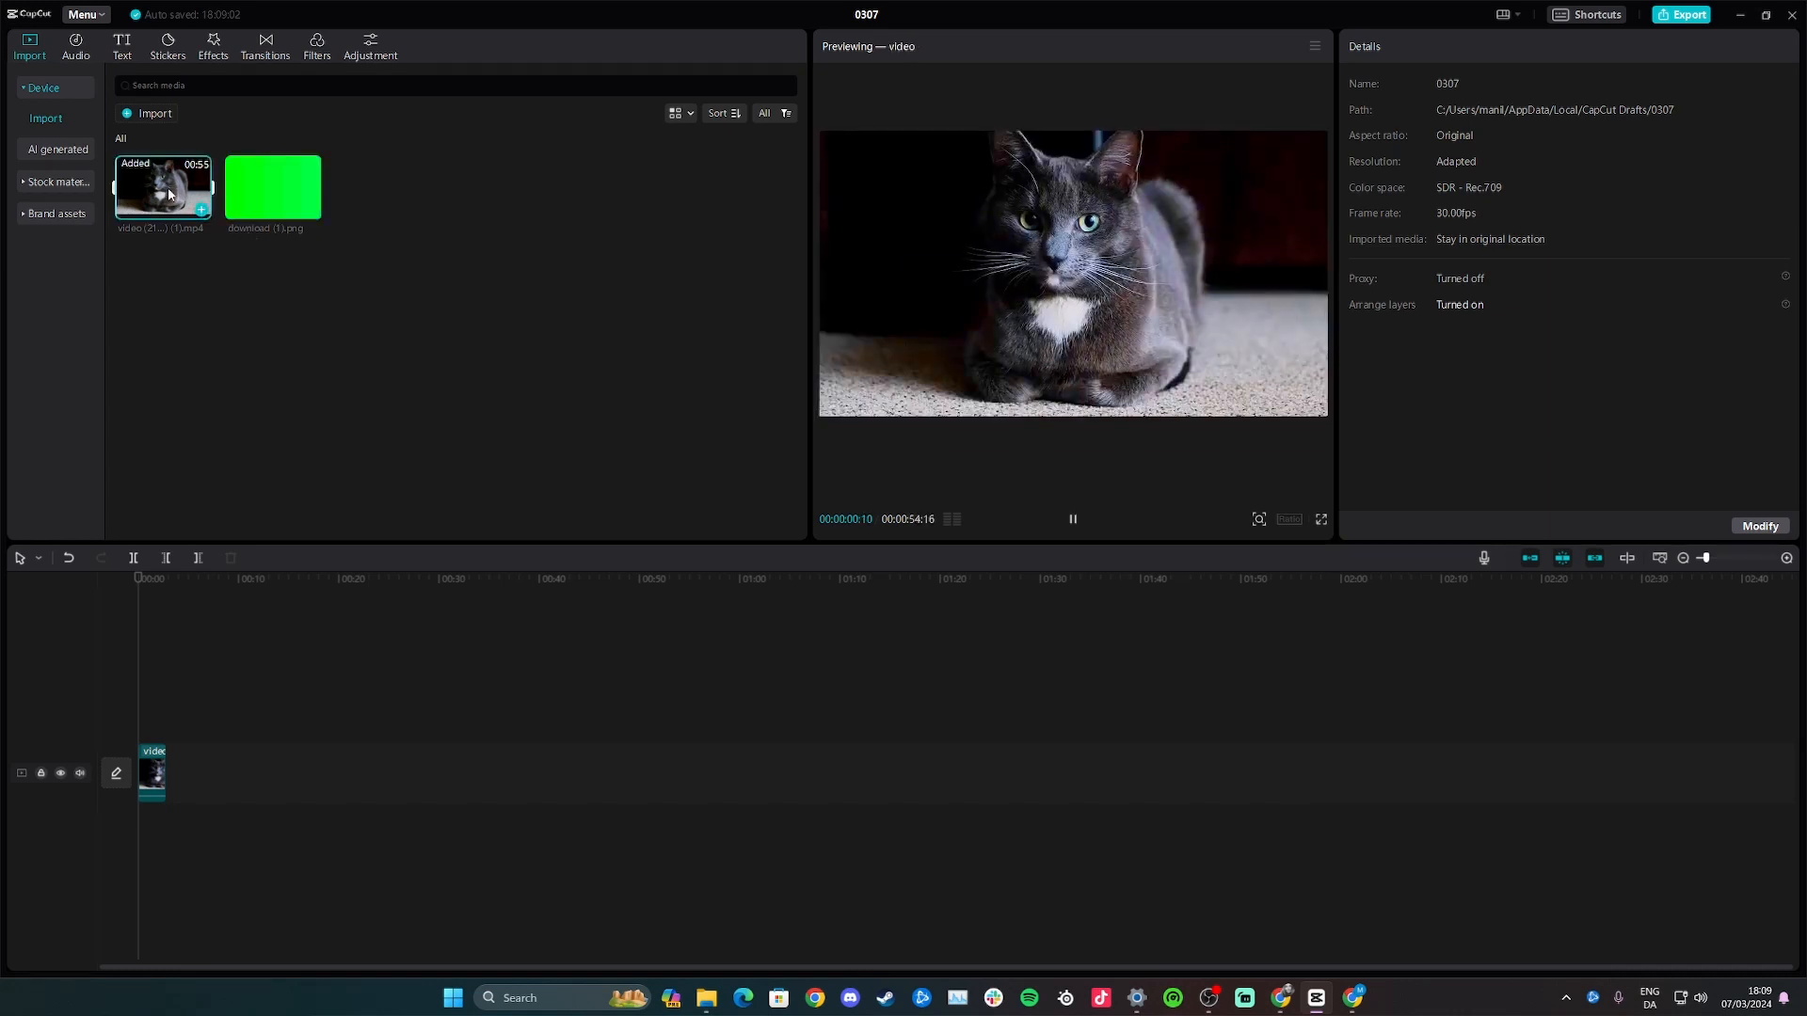
# Step: Remove the cat clip's background with Auto removal, play the cutout through, and return the playhead to the start
pyautogui.click(152, 780)
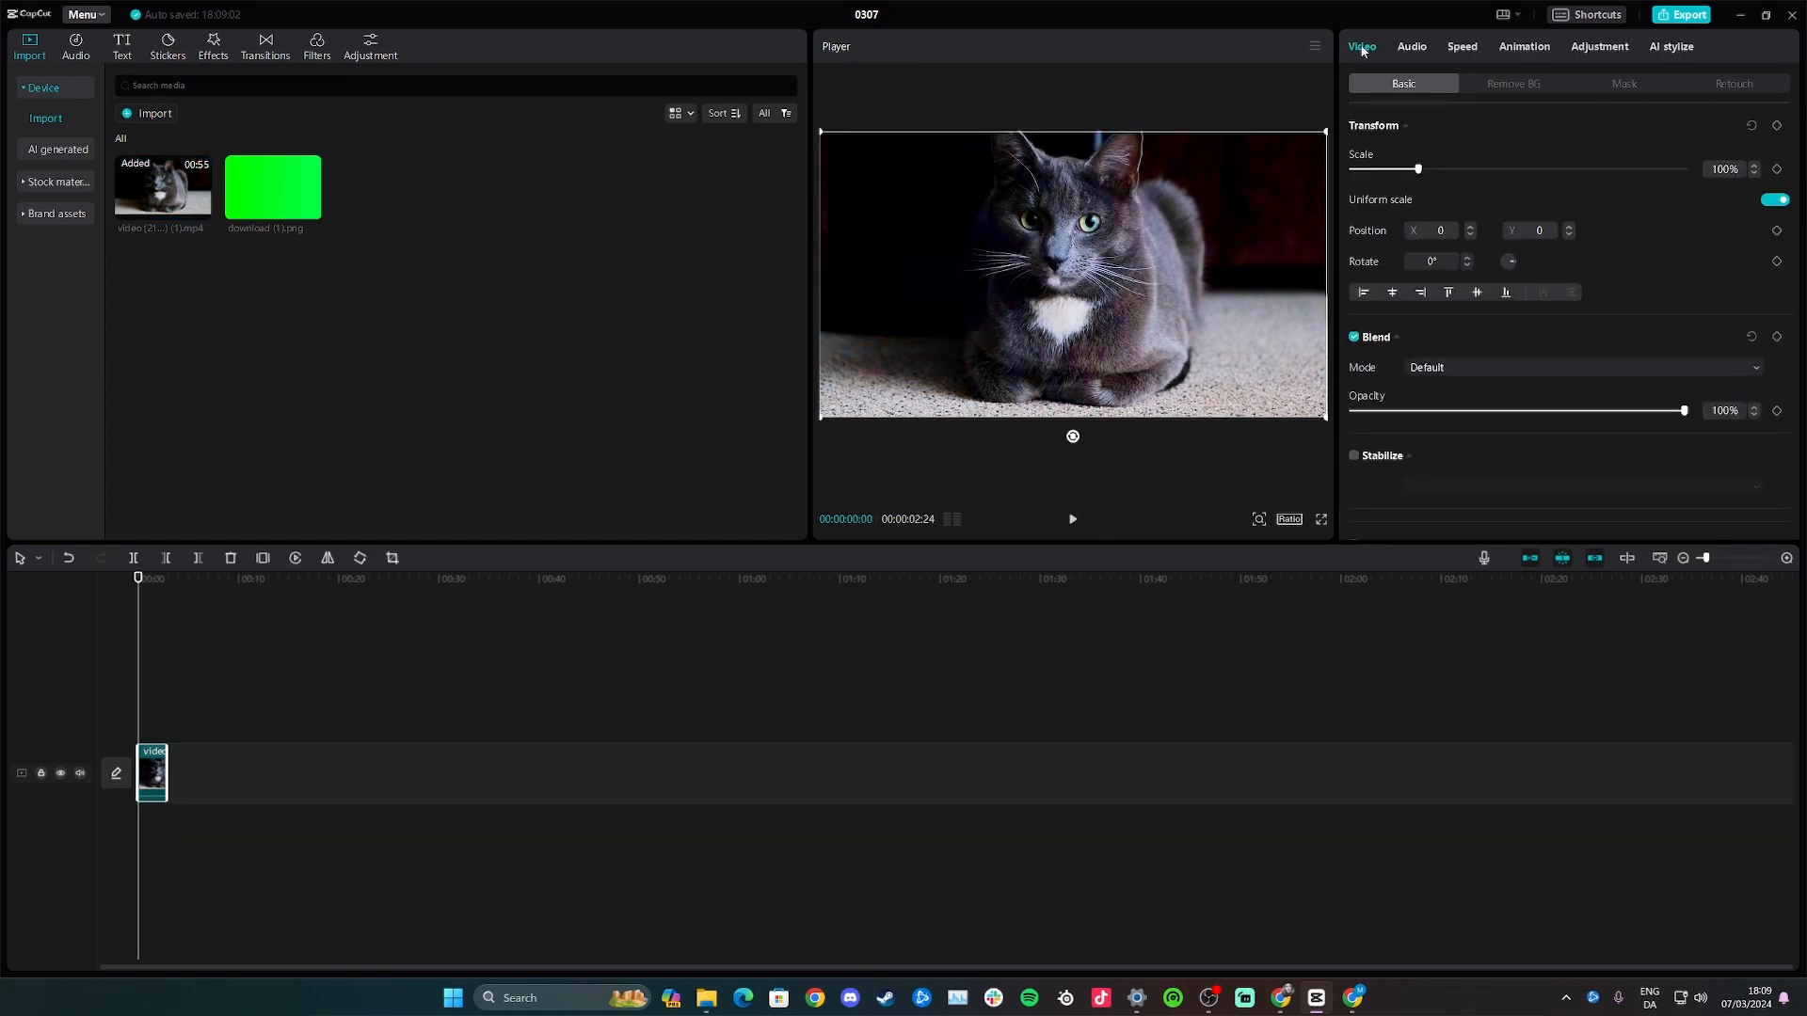
pyautogui.click(1522, 85)
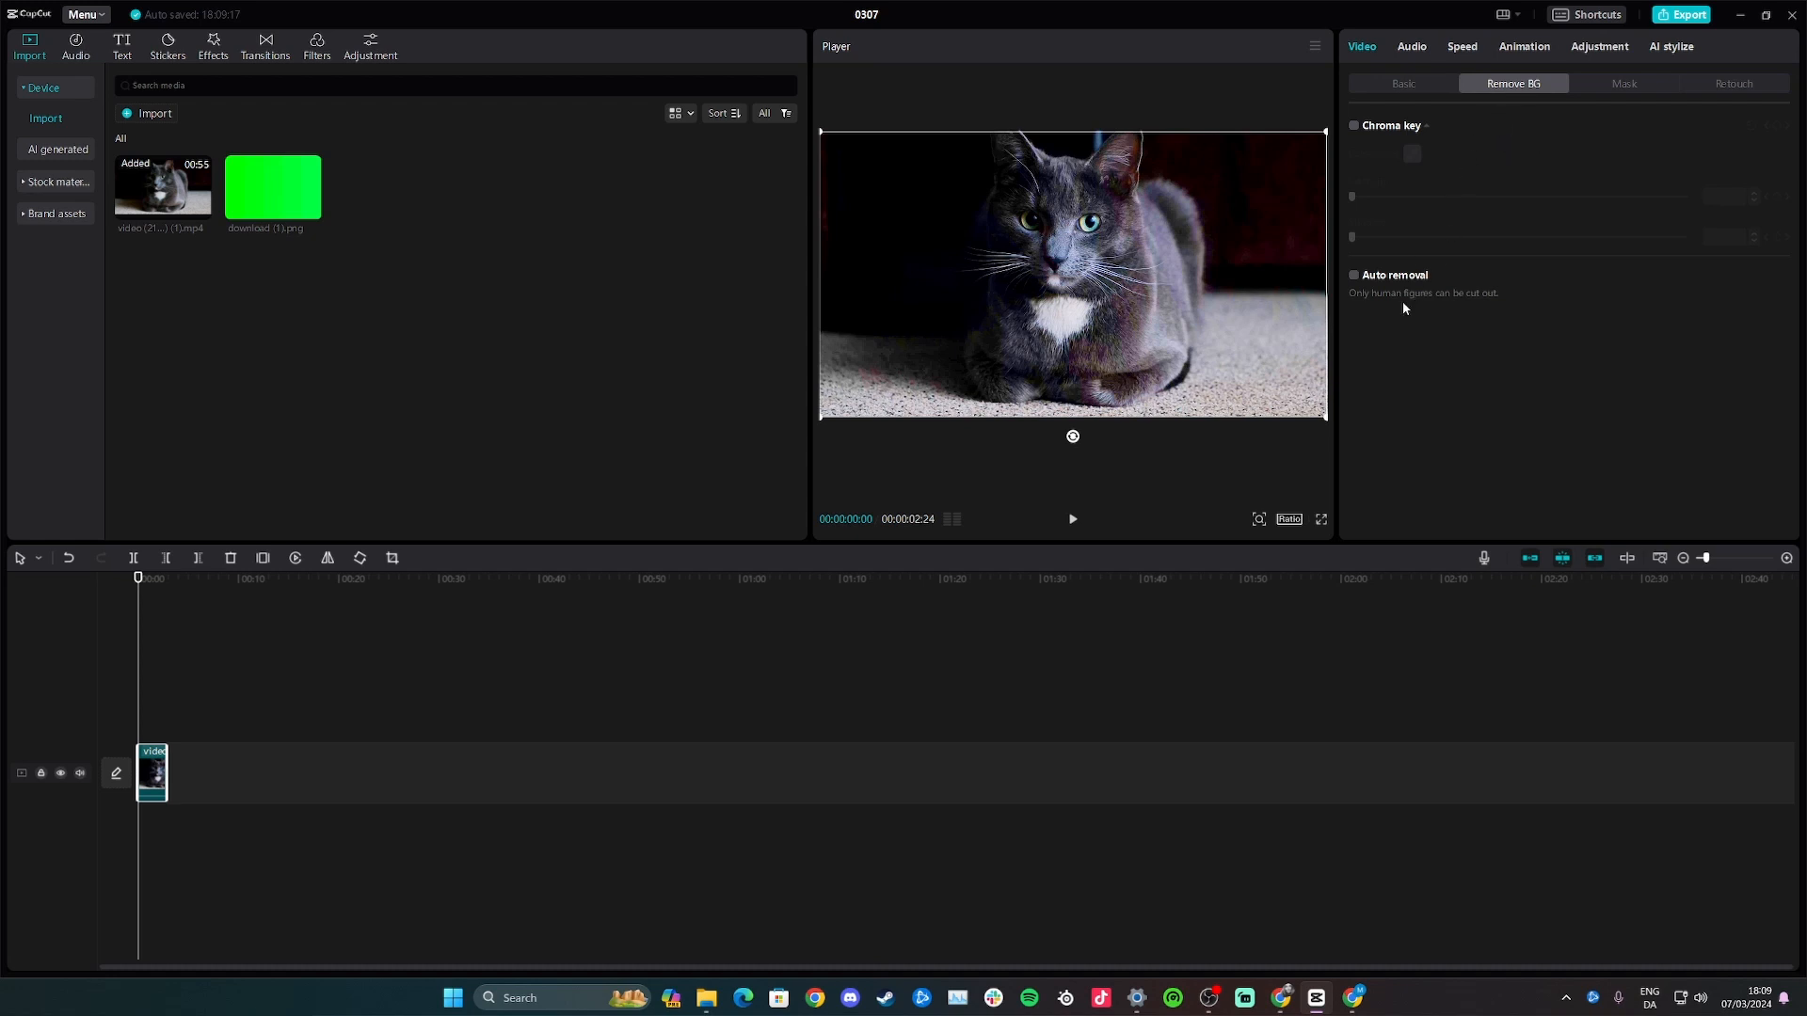
pyautogui.click(1355, 275)
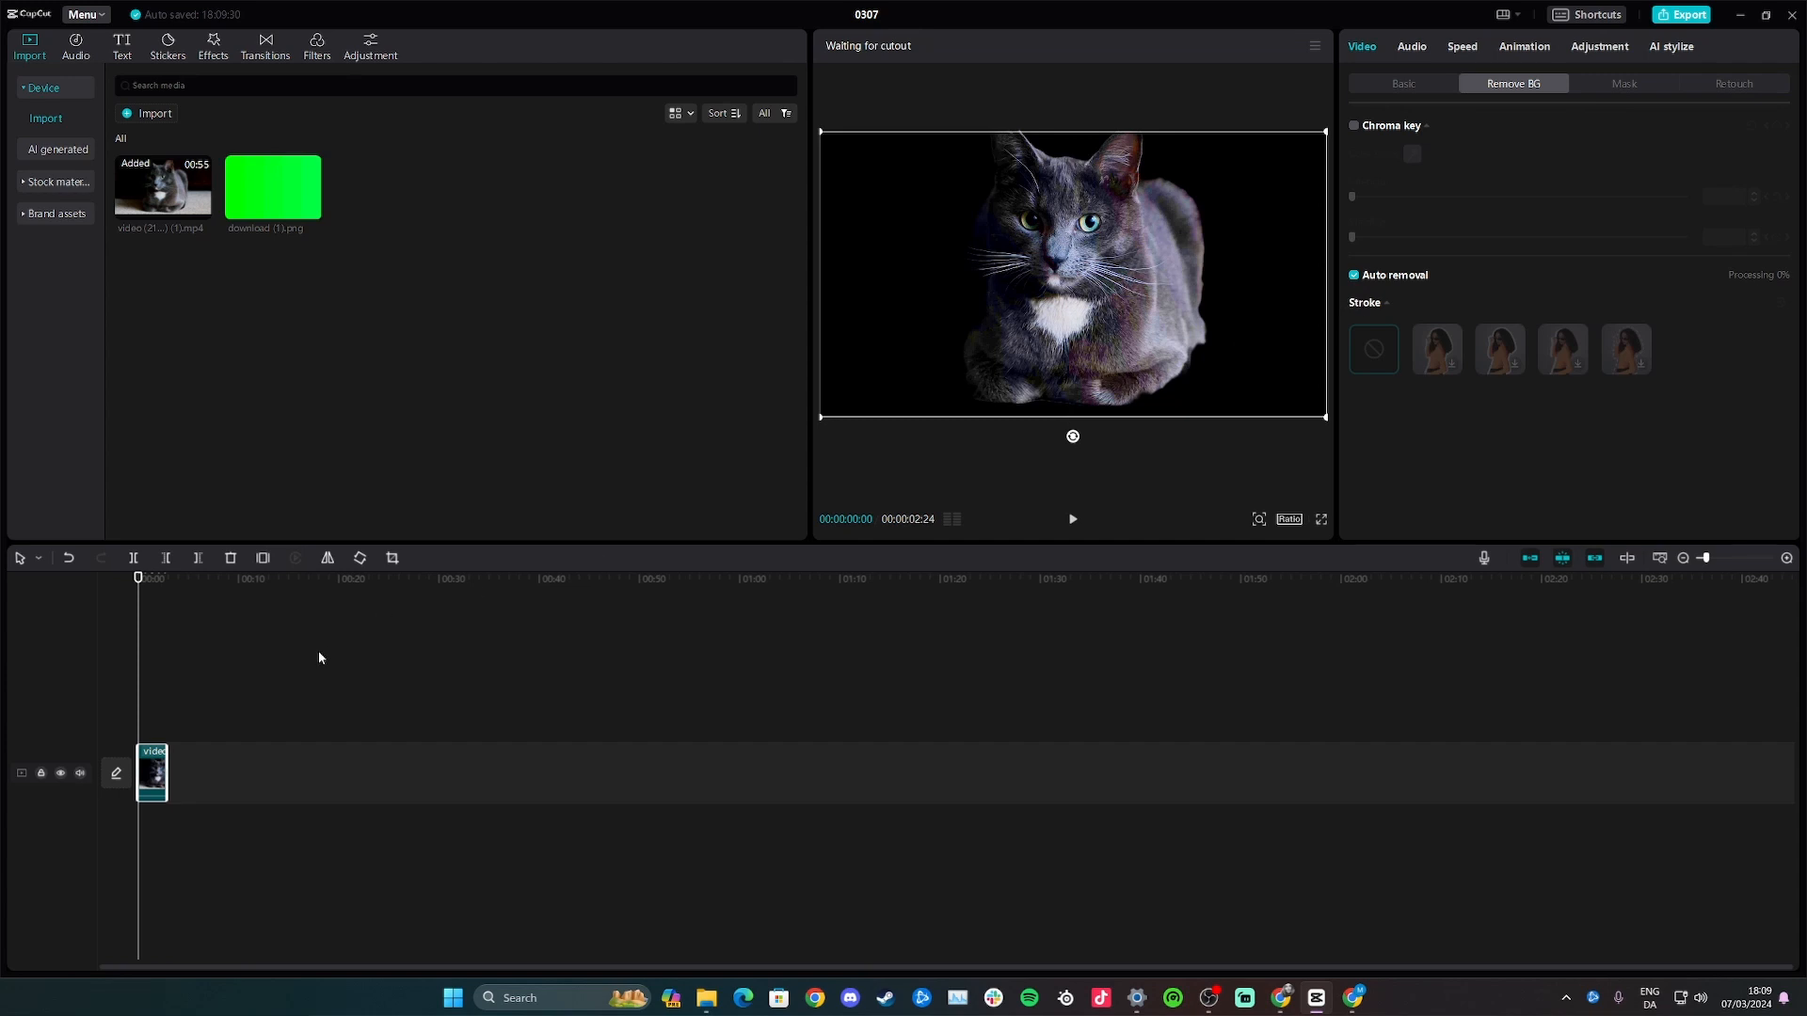
pyautogui.press('space')
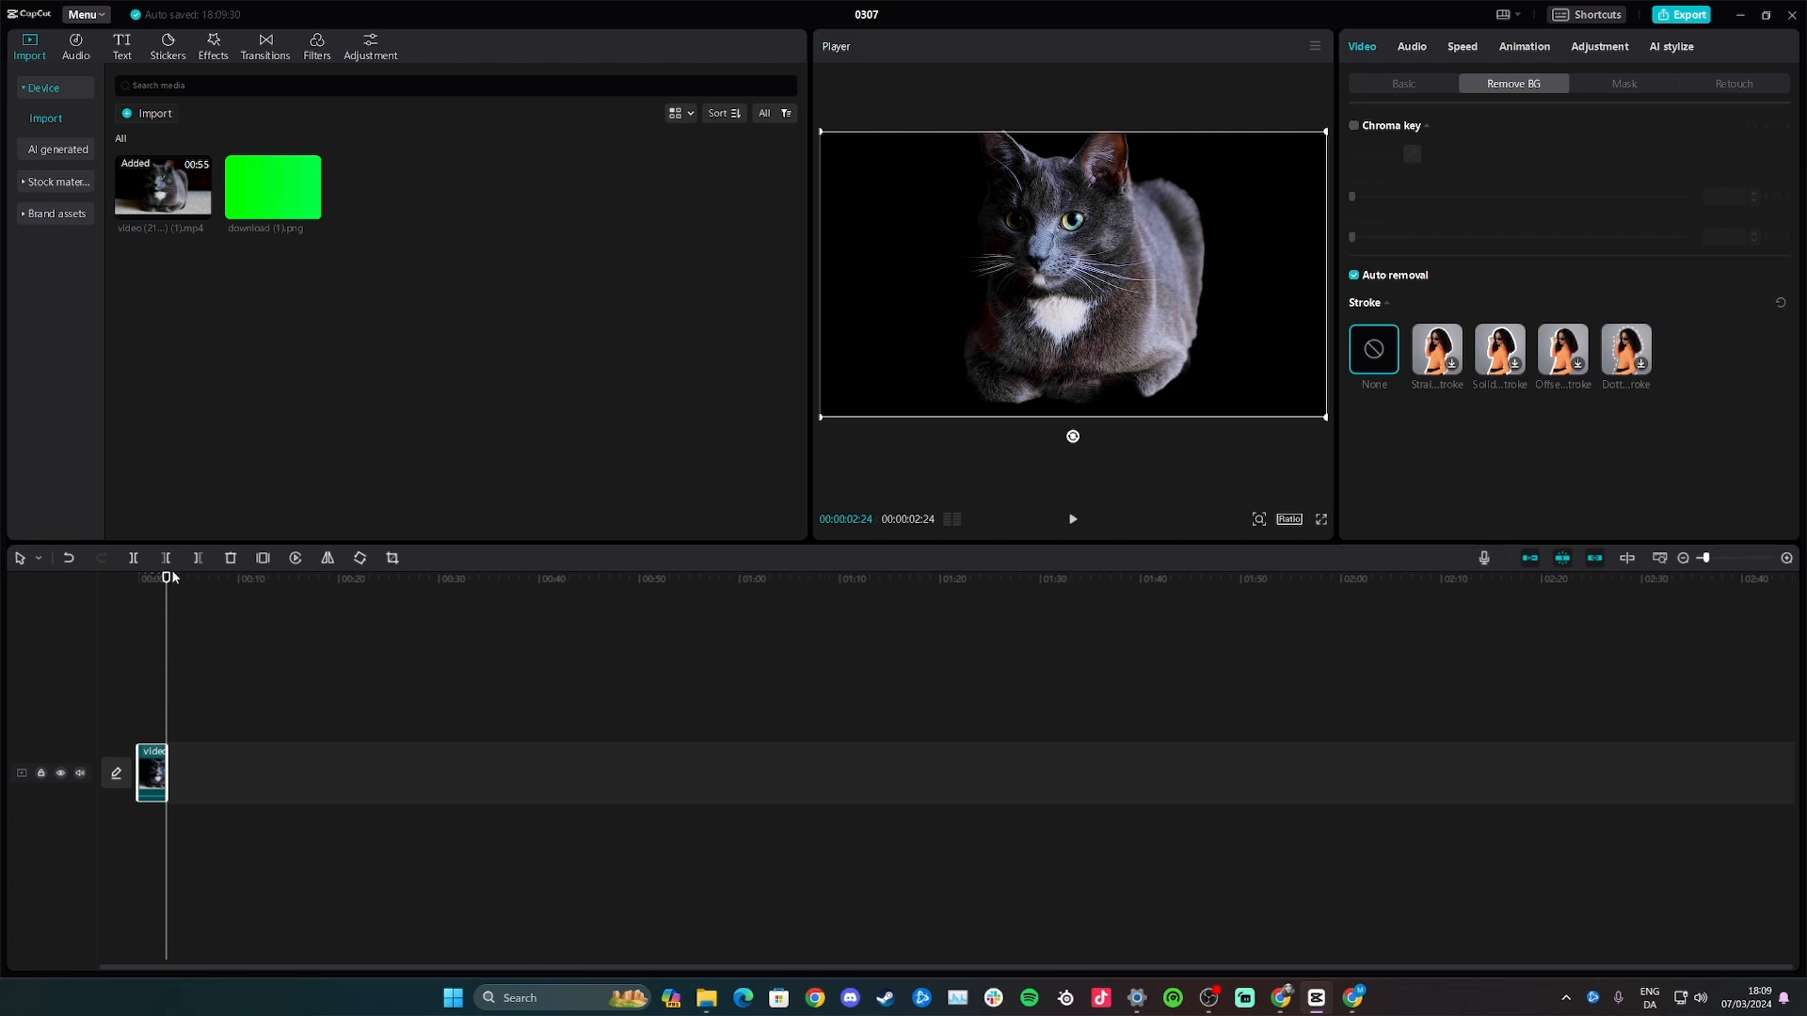
pyautogui.moveTo(166, 578); pyautogui.dragTo(134, 580)
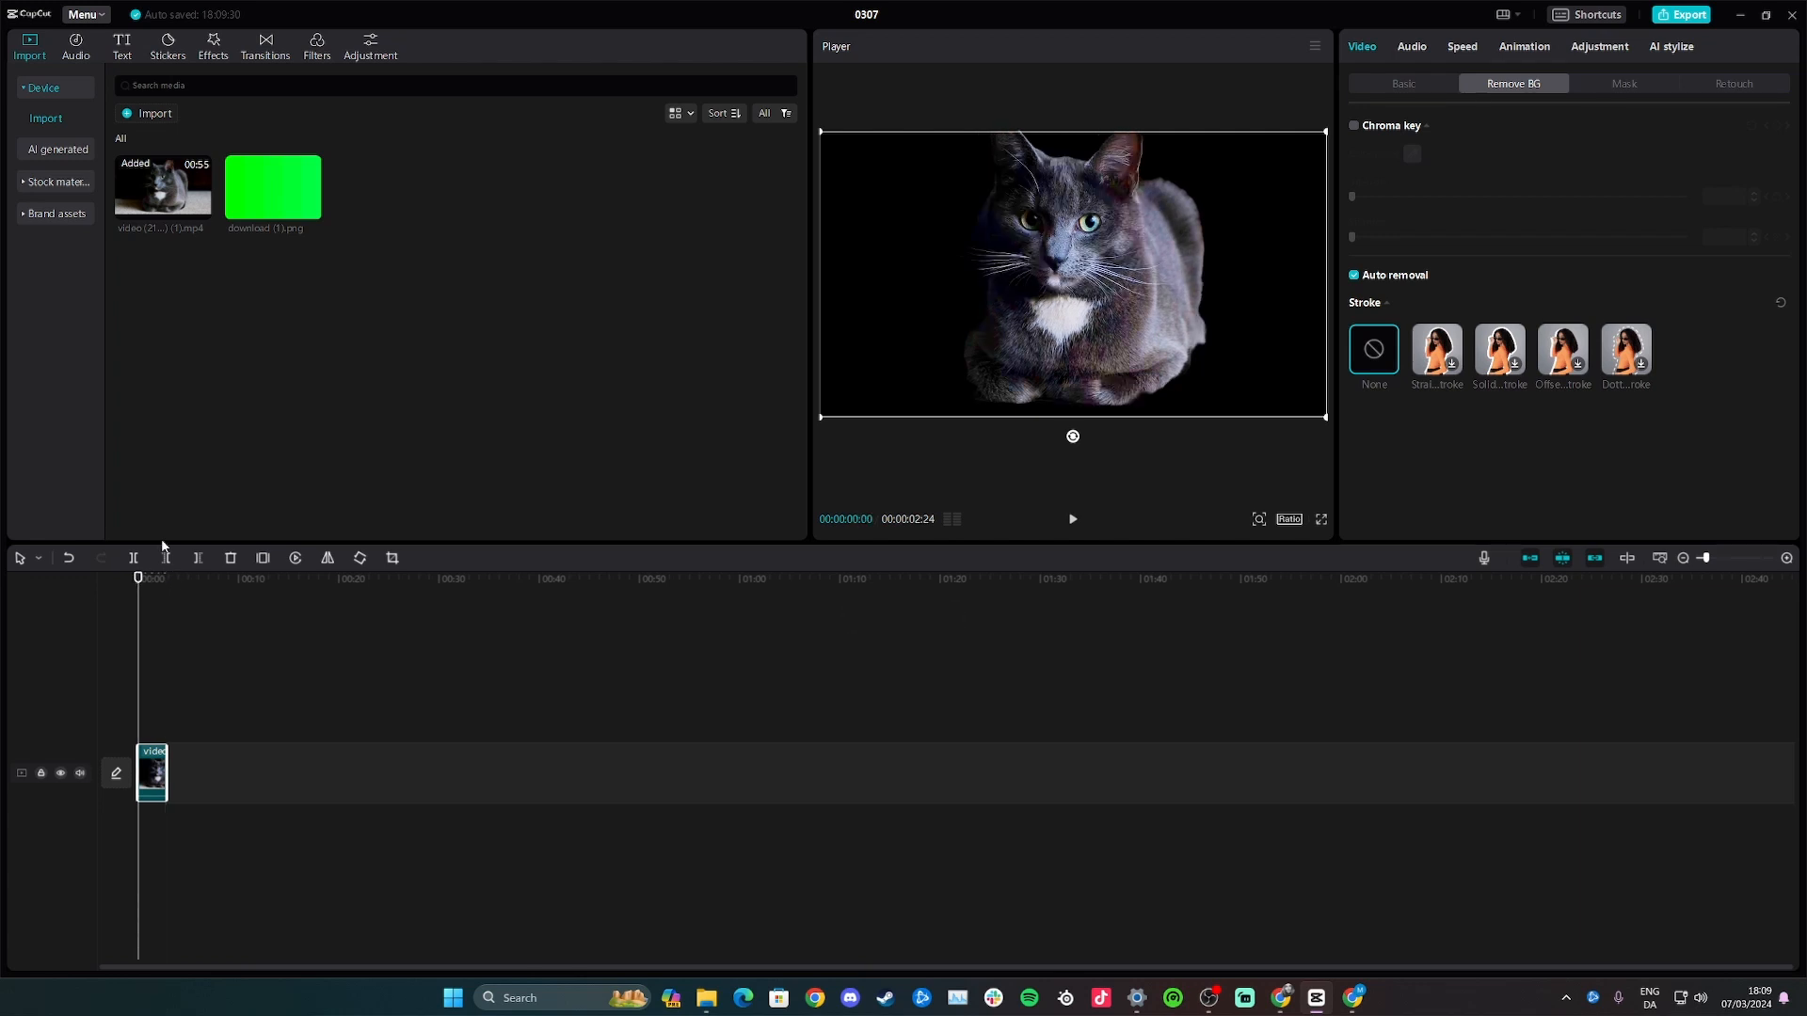
# Step: Place the green image at the start of a new timeline track and move the cat clip to a track above it
pyautogui.moveTo(286, 194); pyautogui.dragTo(138, 725)
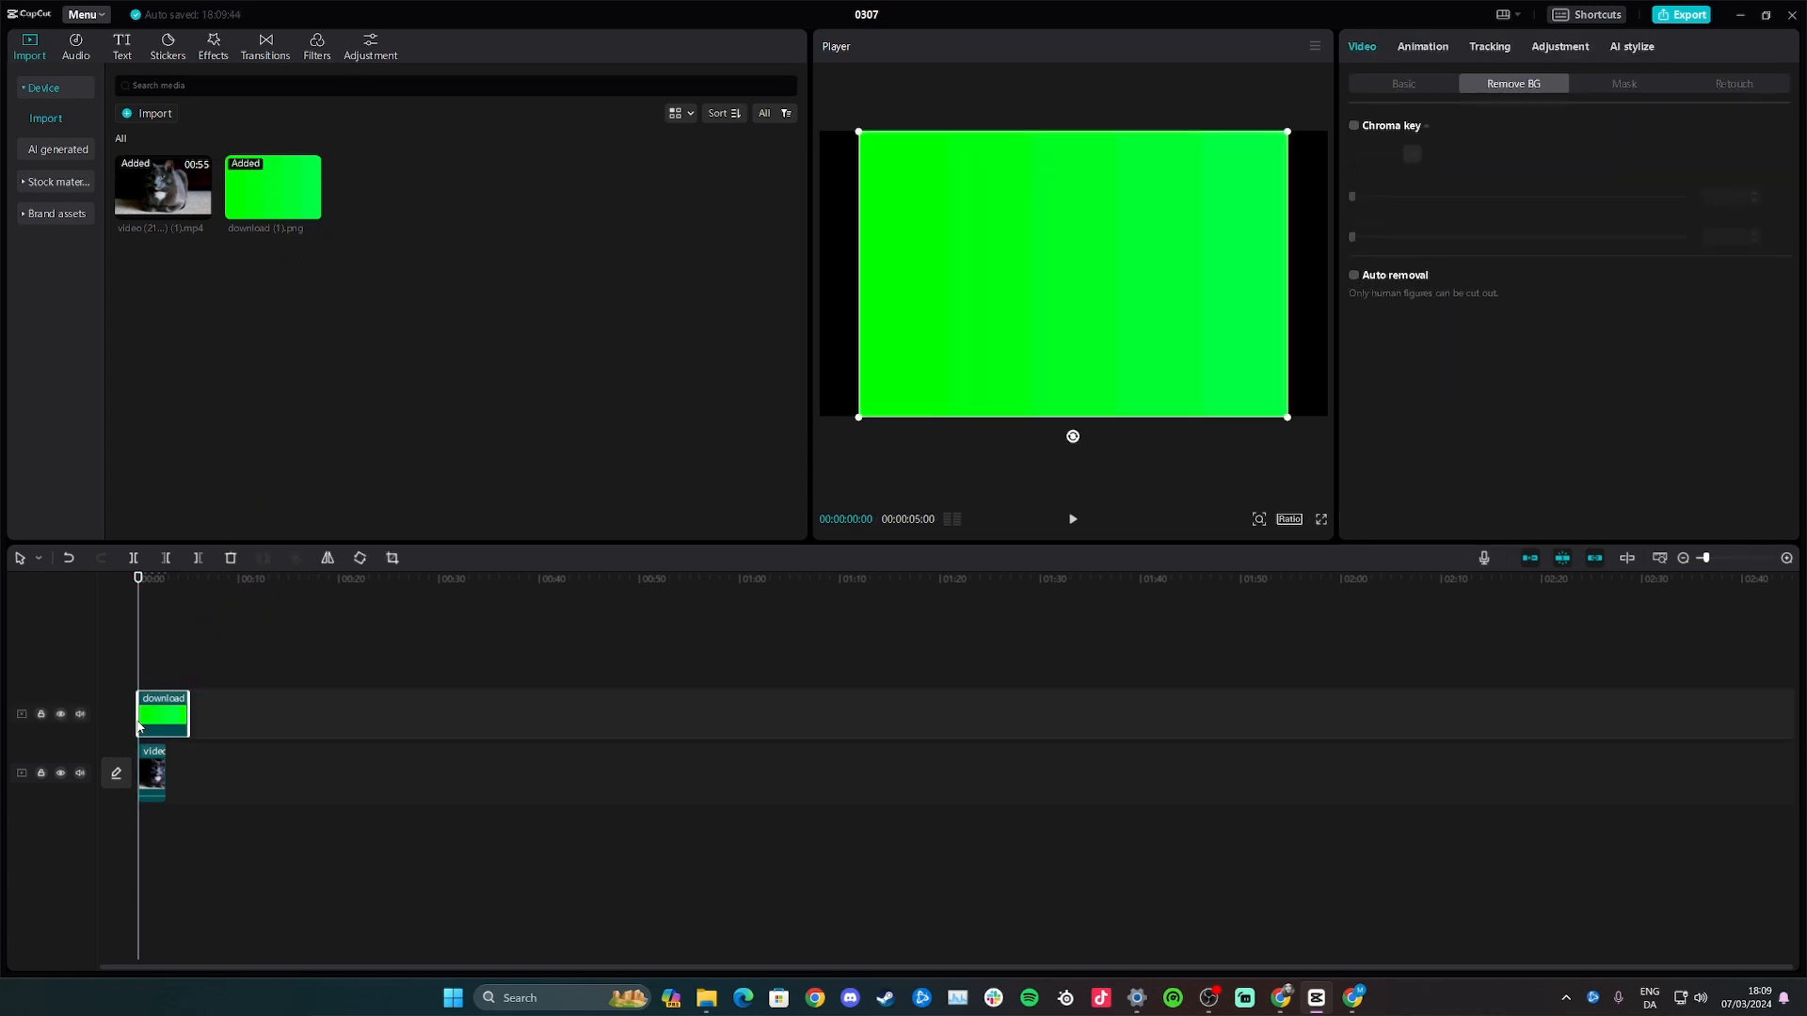
pyautogui.click(149, 765)
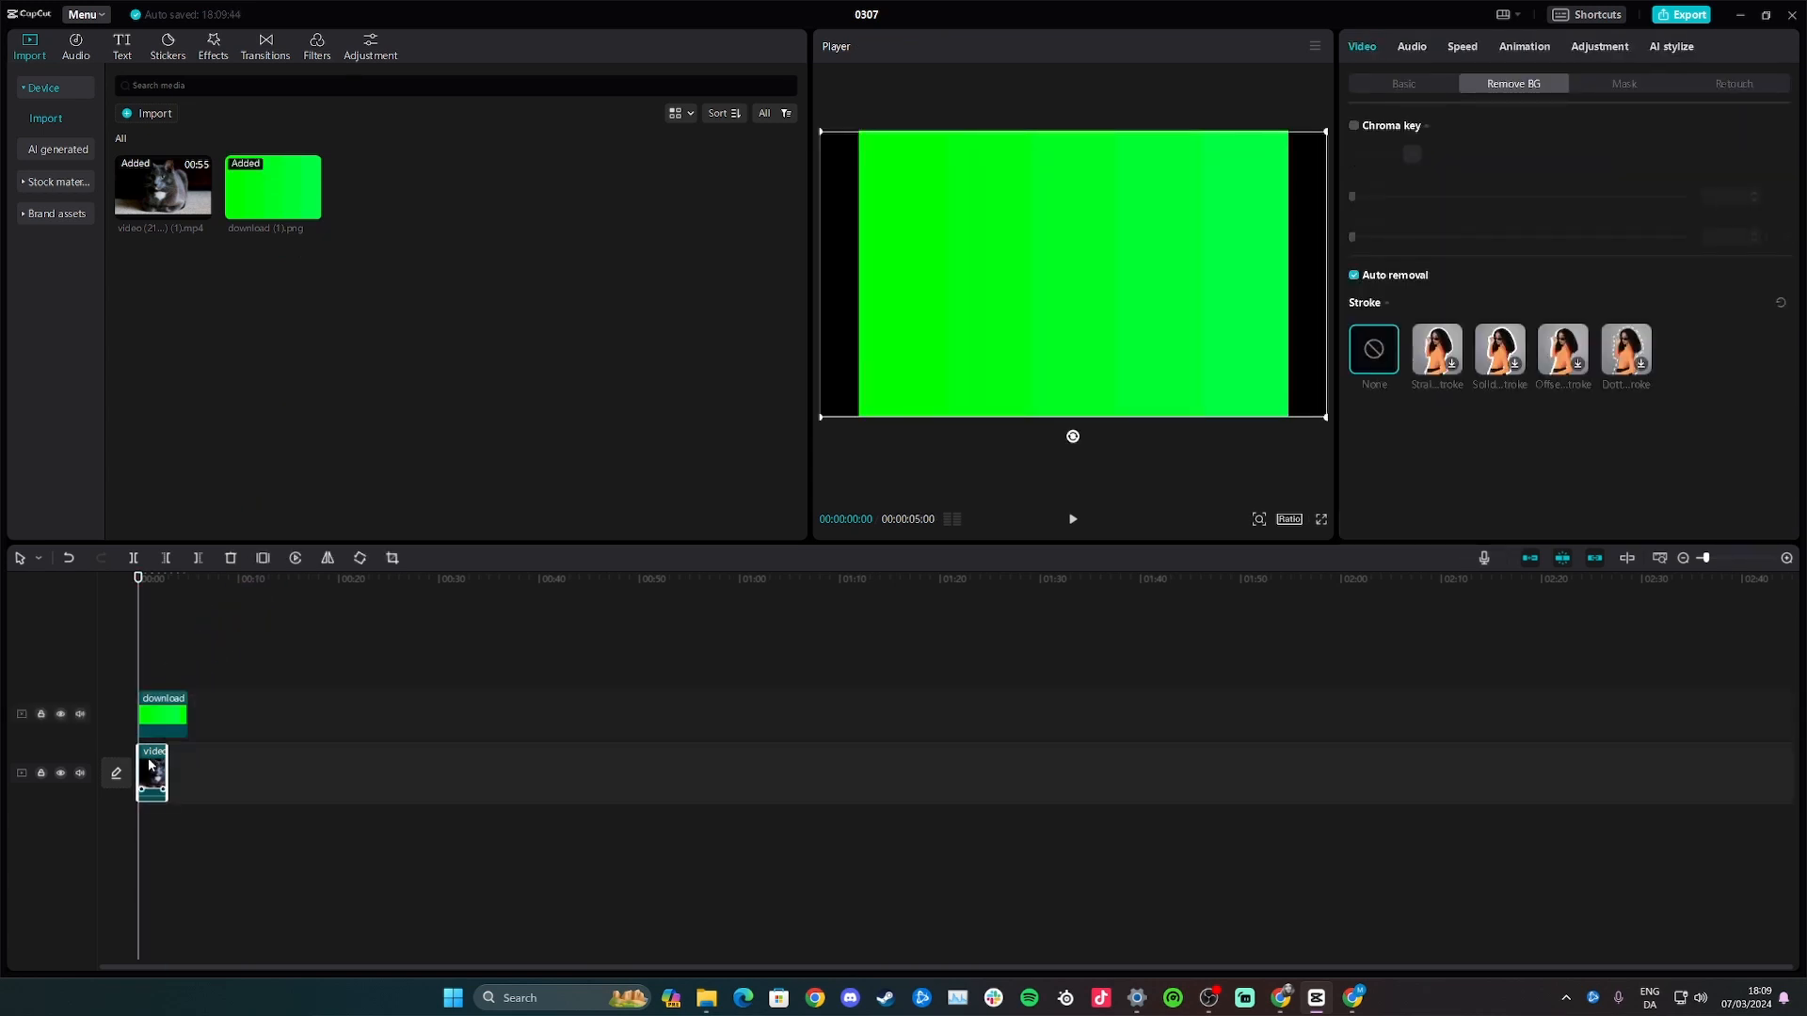
pyautogui.click(1414, 83)
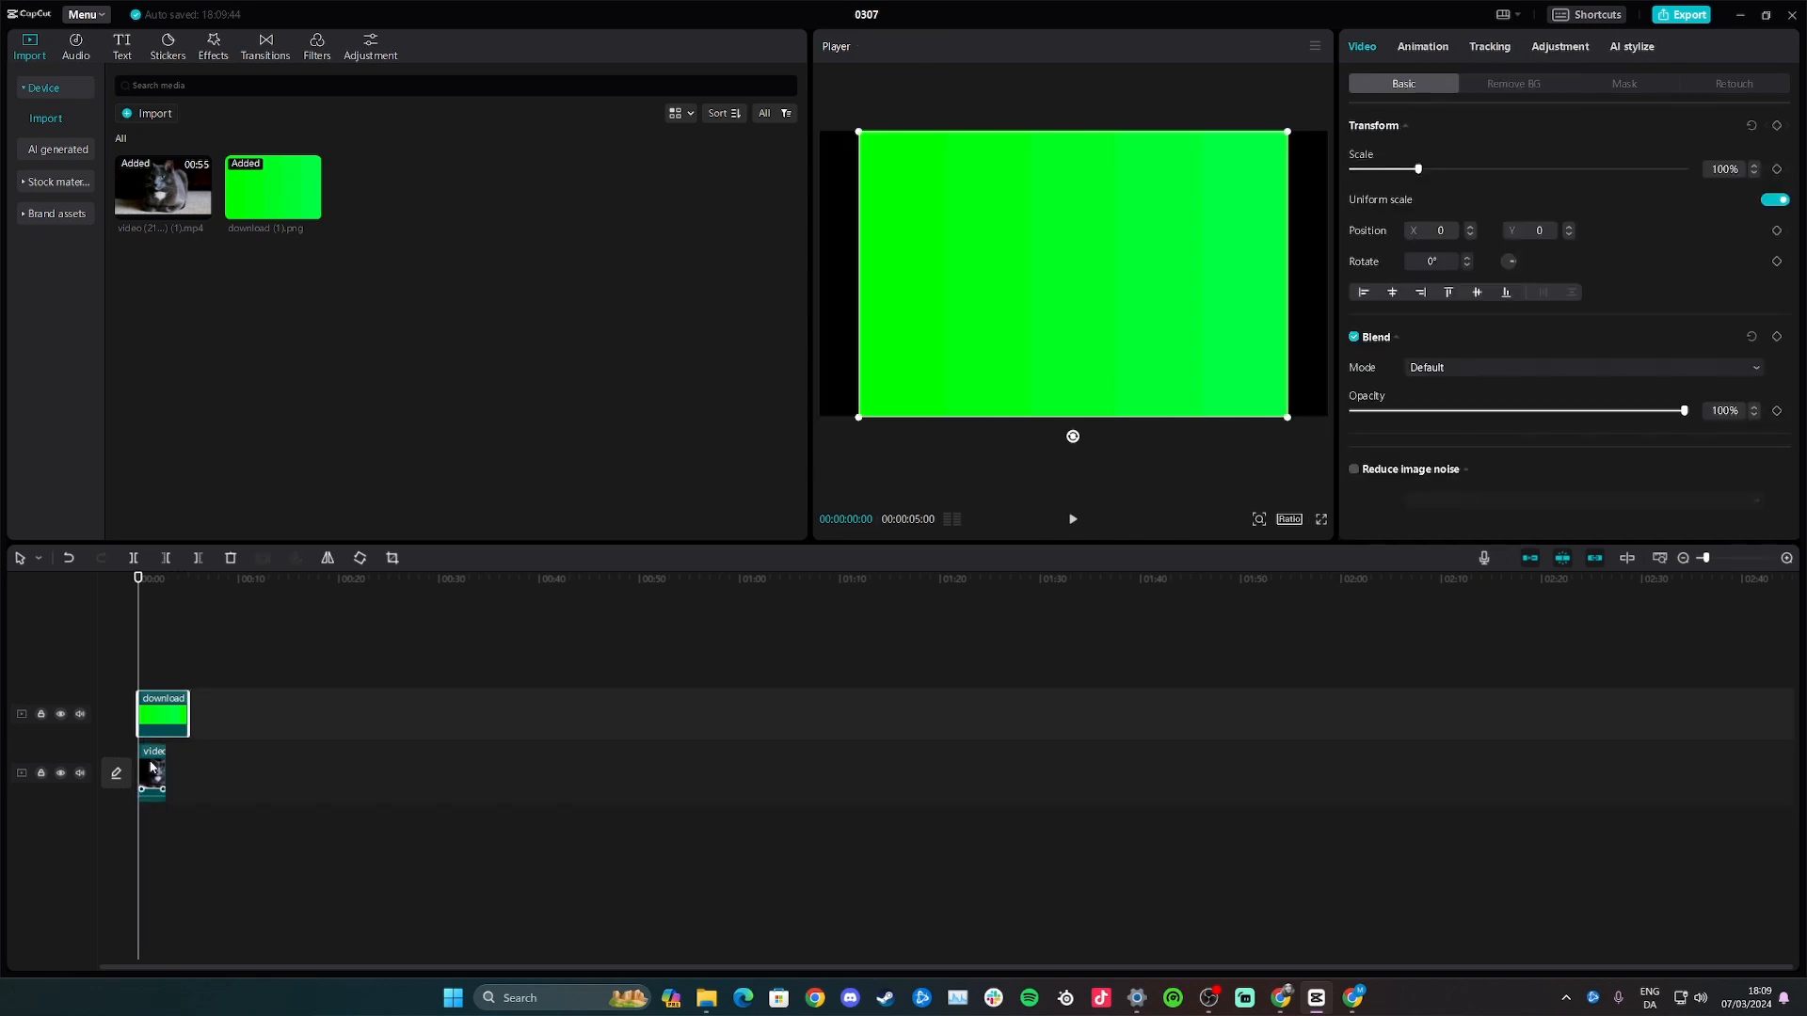
pyautogui.moveTo(151, 775); pyautogui.dragTo(155, 660)
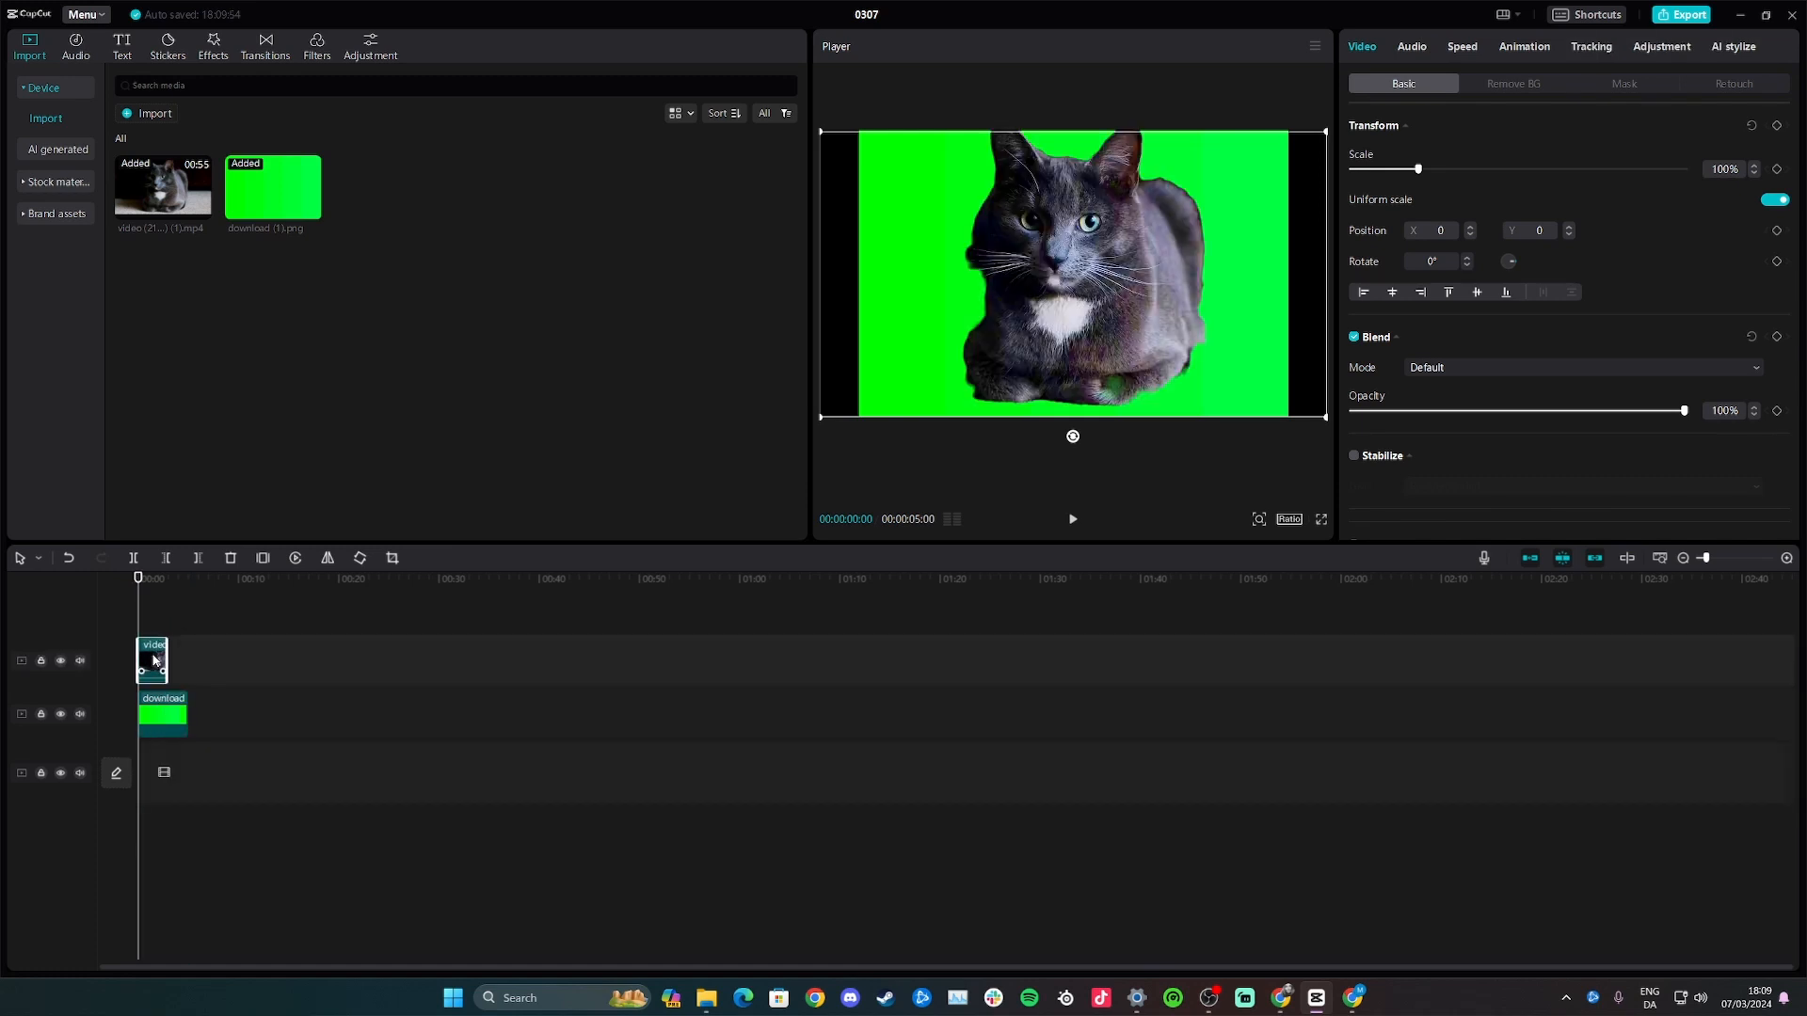
# Step: Scale the green image to 118% so it fills the frame, and play the composite from the start
pyautogui.click(162, 727)
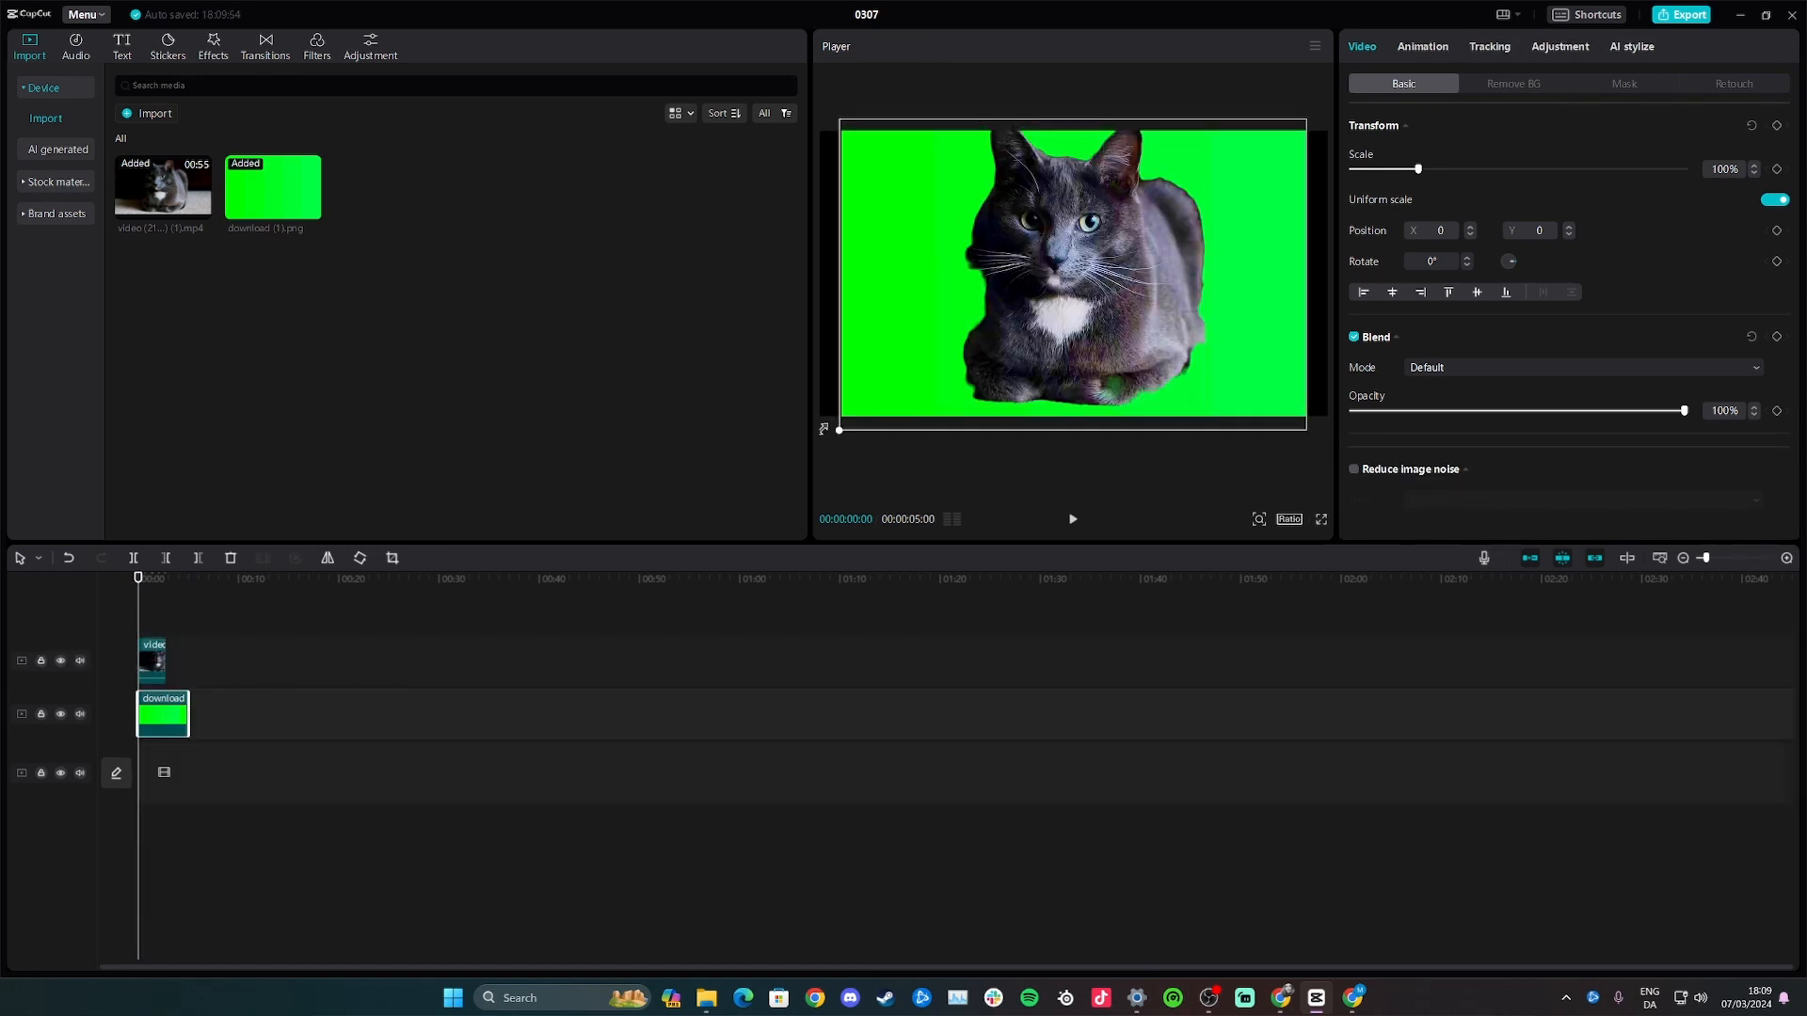
pyautogui.moveTo(824, 429); pyautogui.dragTo(799, 439)
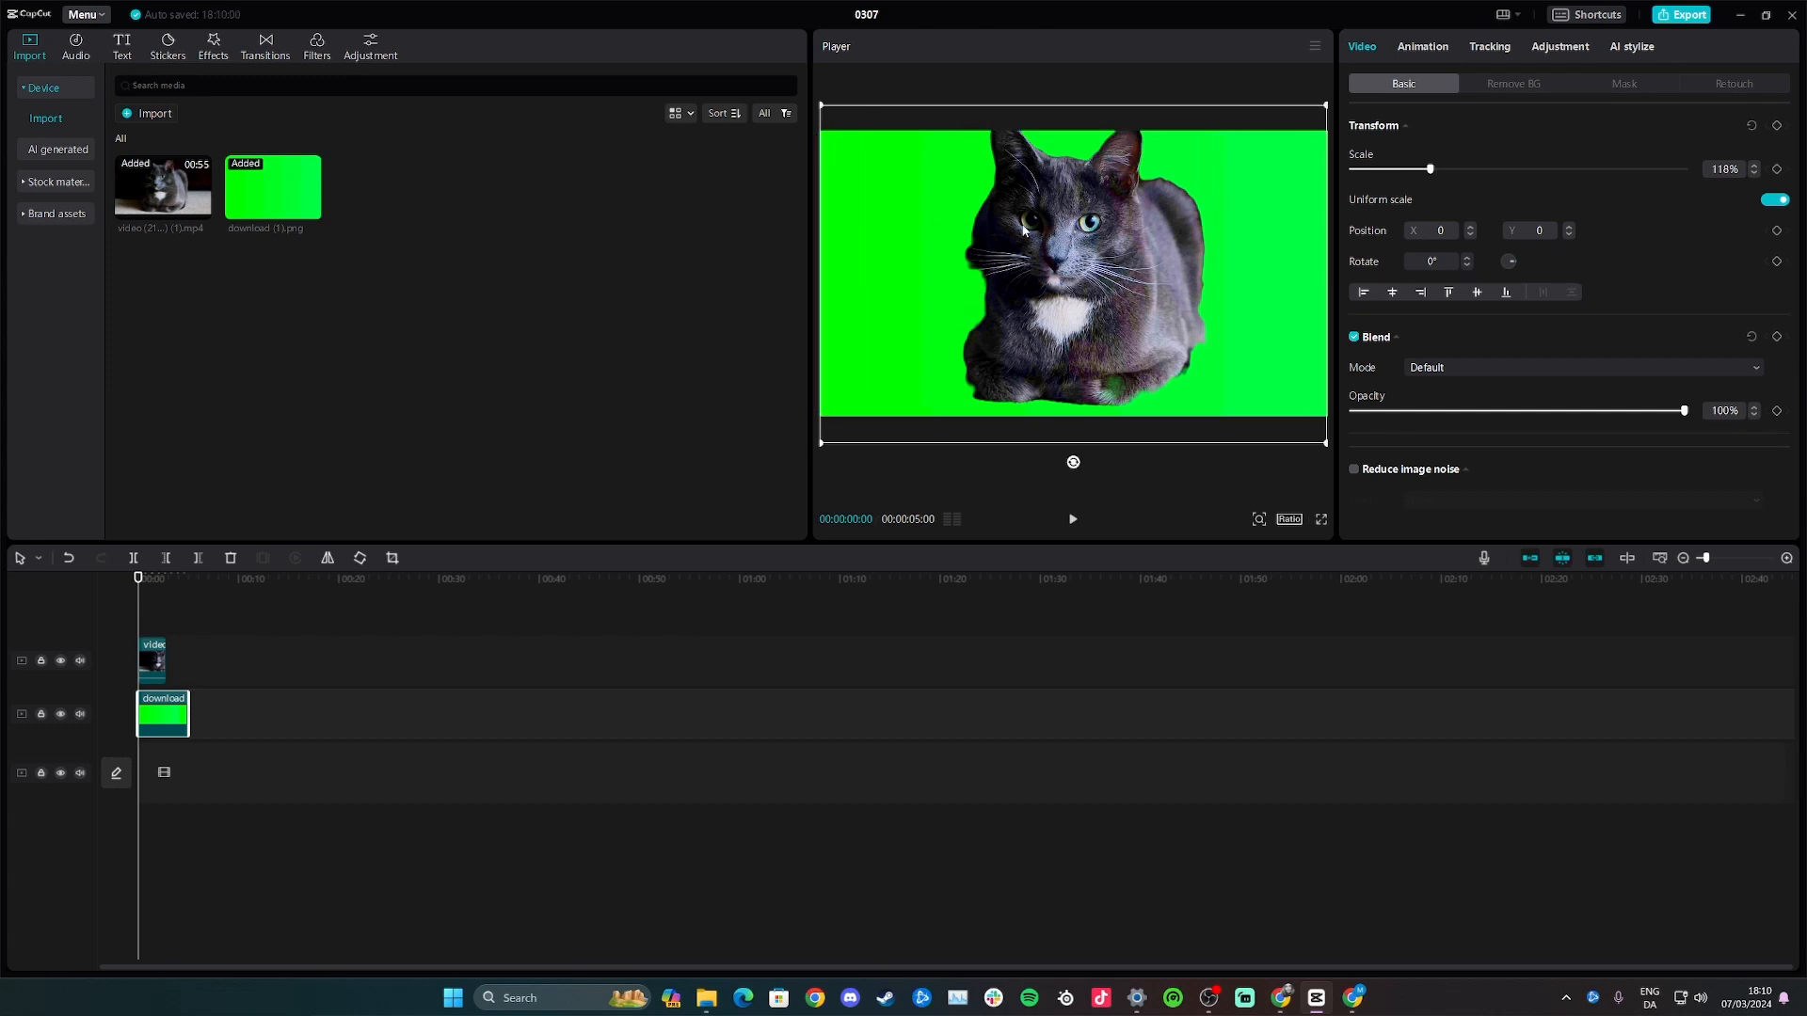
pyautogui.click(148, 617)
pyautogui.press('space')
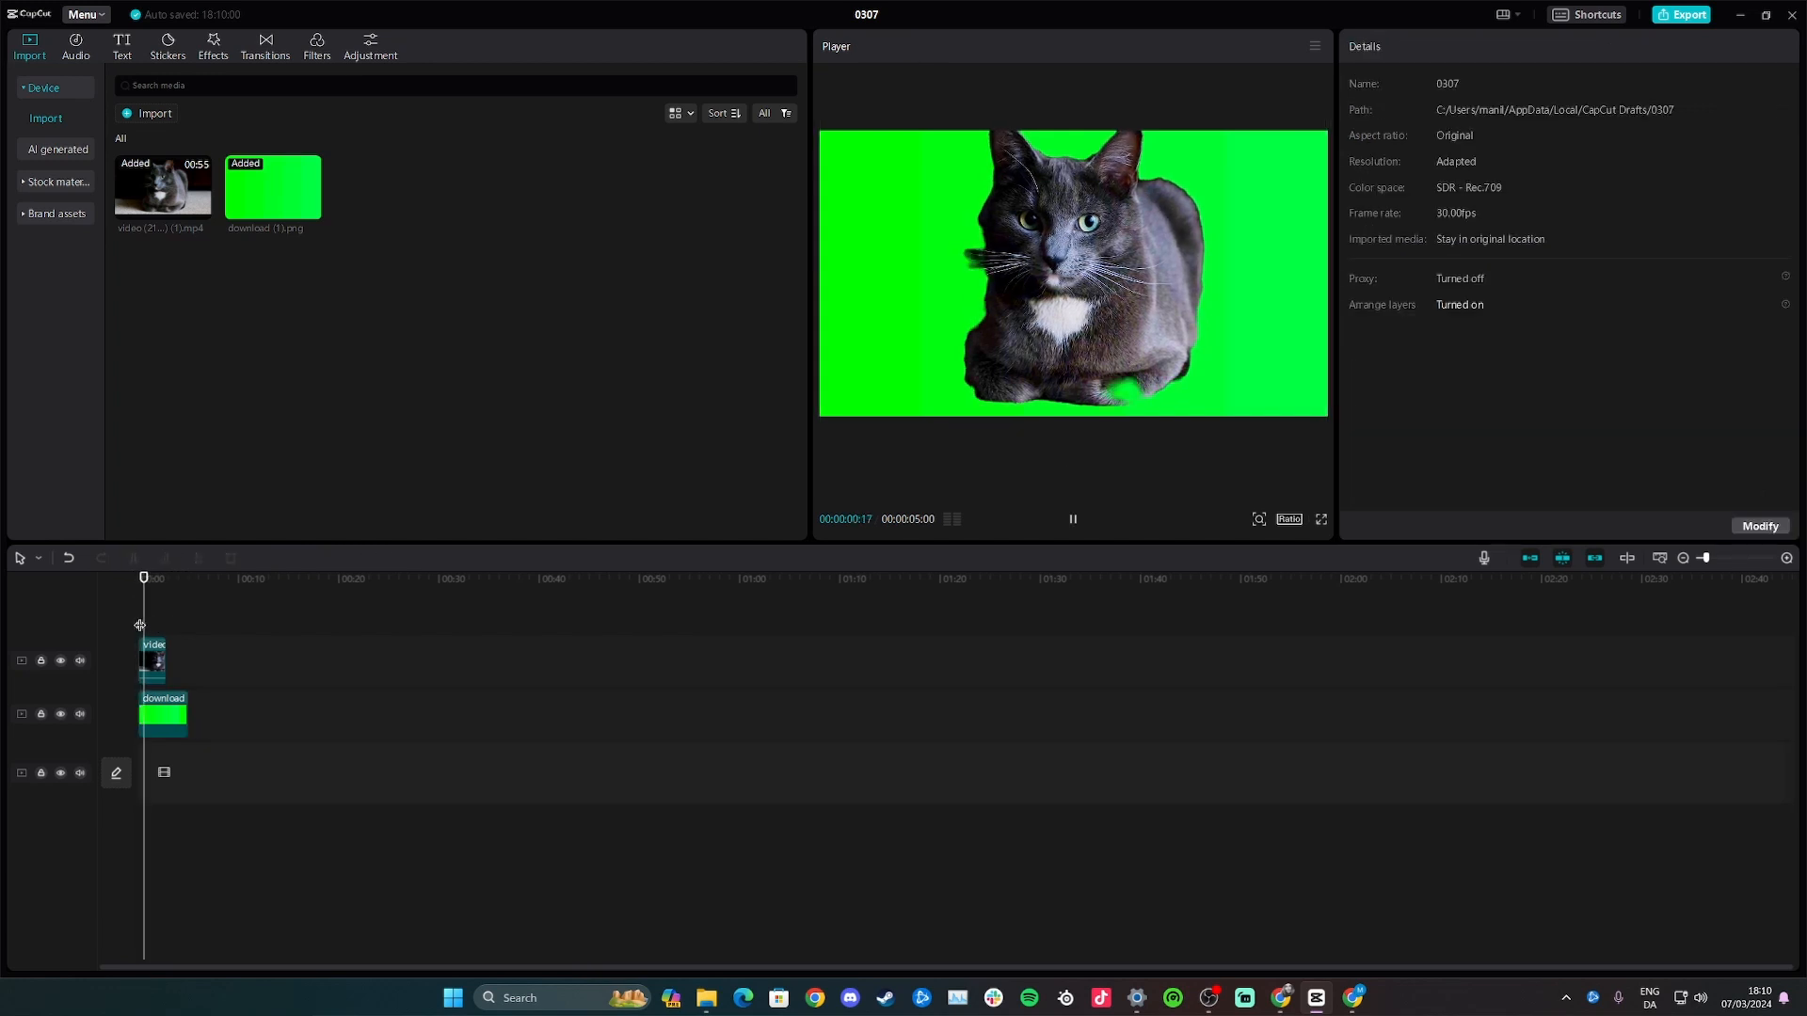
pyautogui.press('space')
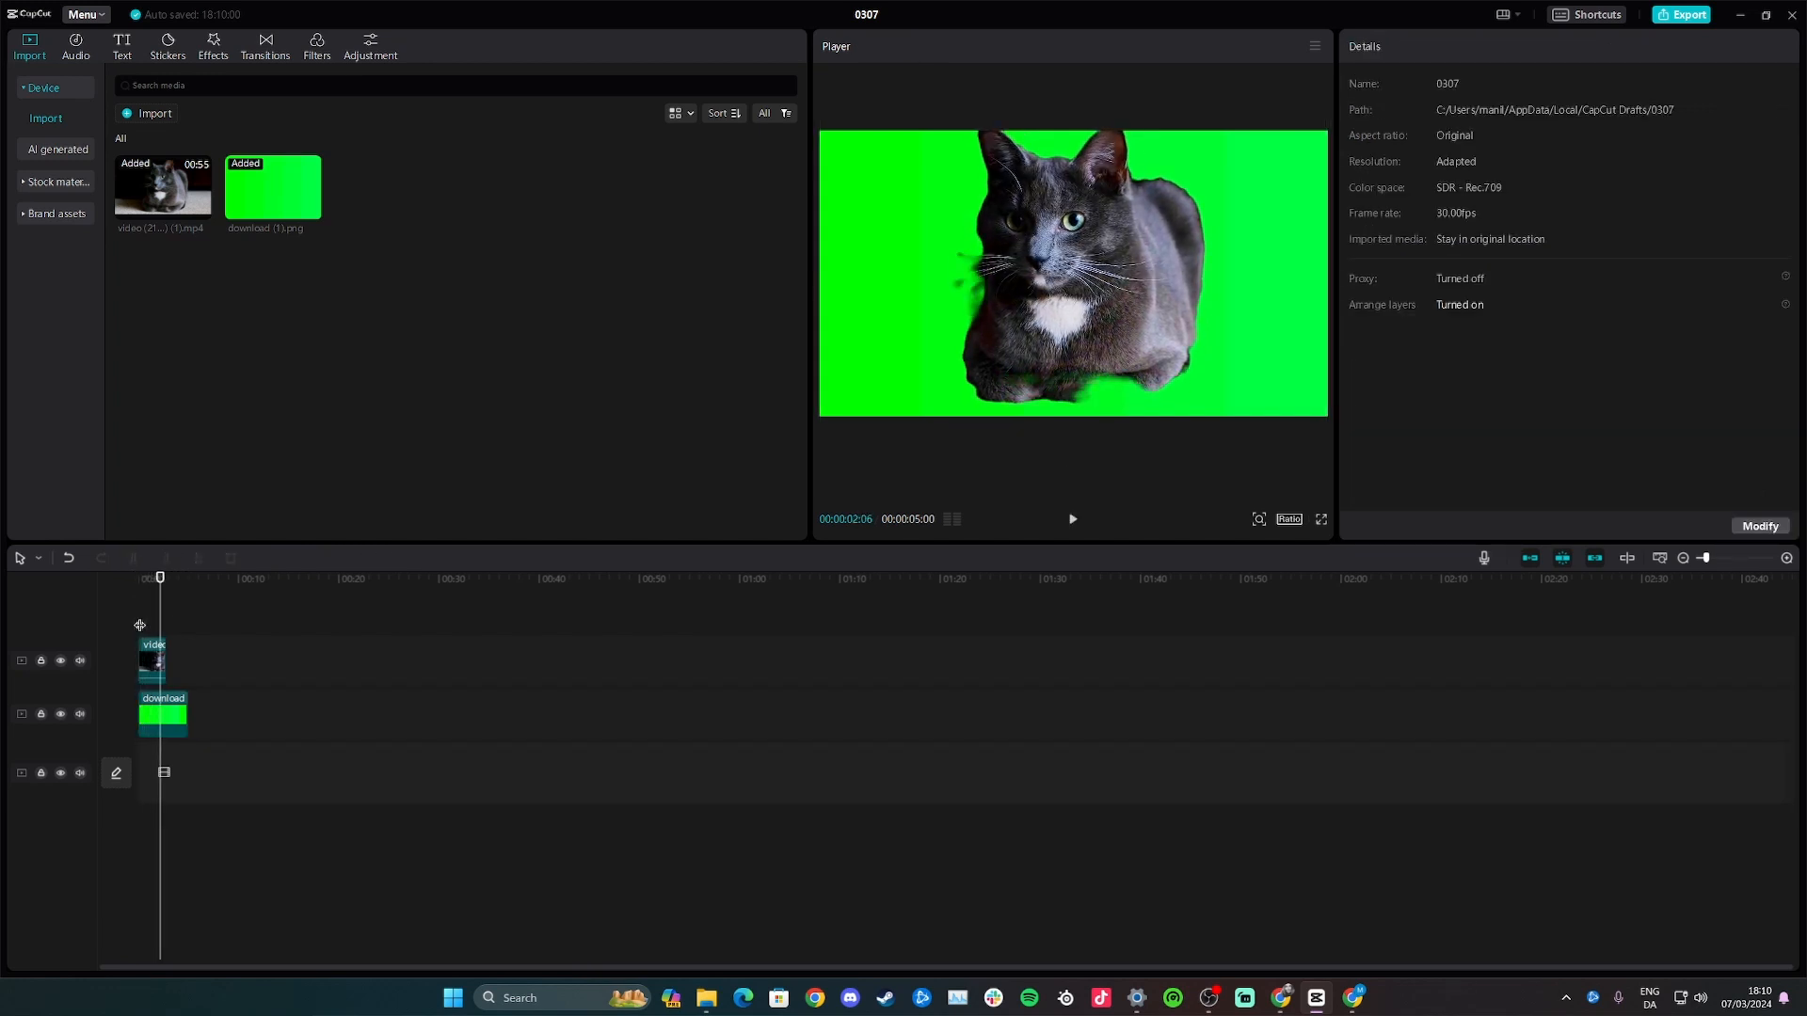
# Step: Trim the green image clip to end with the cat clip at 00:00:02:24 and preview the composite
pyautogui.moveTo(187, 713); pyautogui.dragTo(166, 706)
pyautogui.click(142, 634)
pyautogui.press('space')
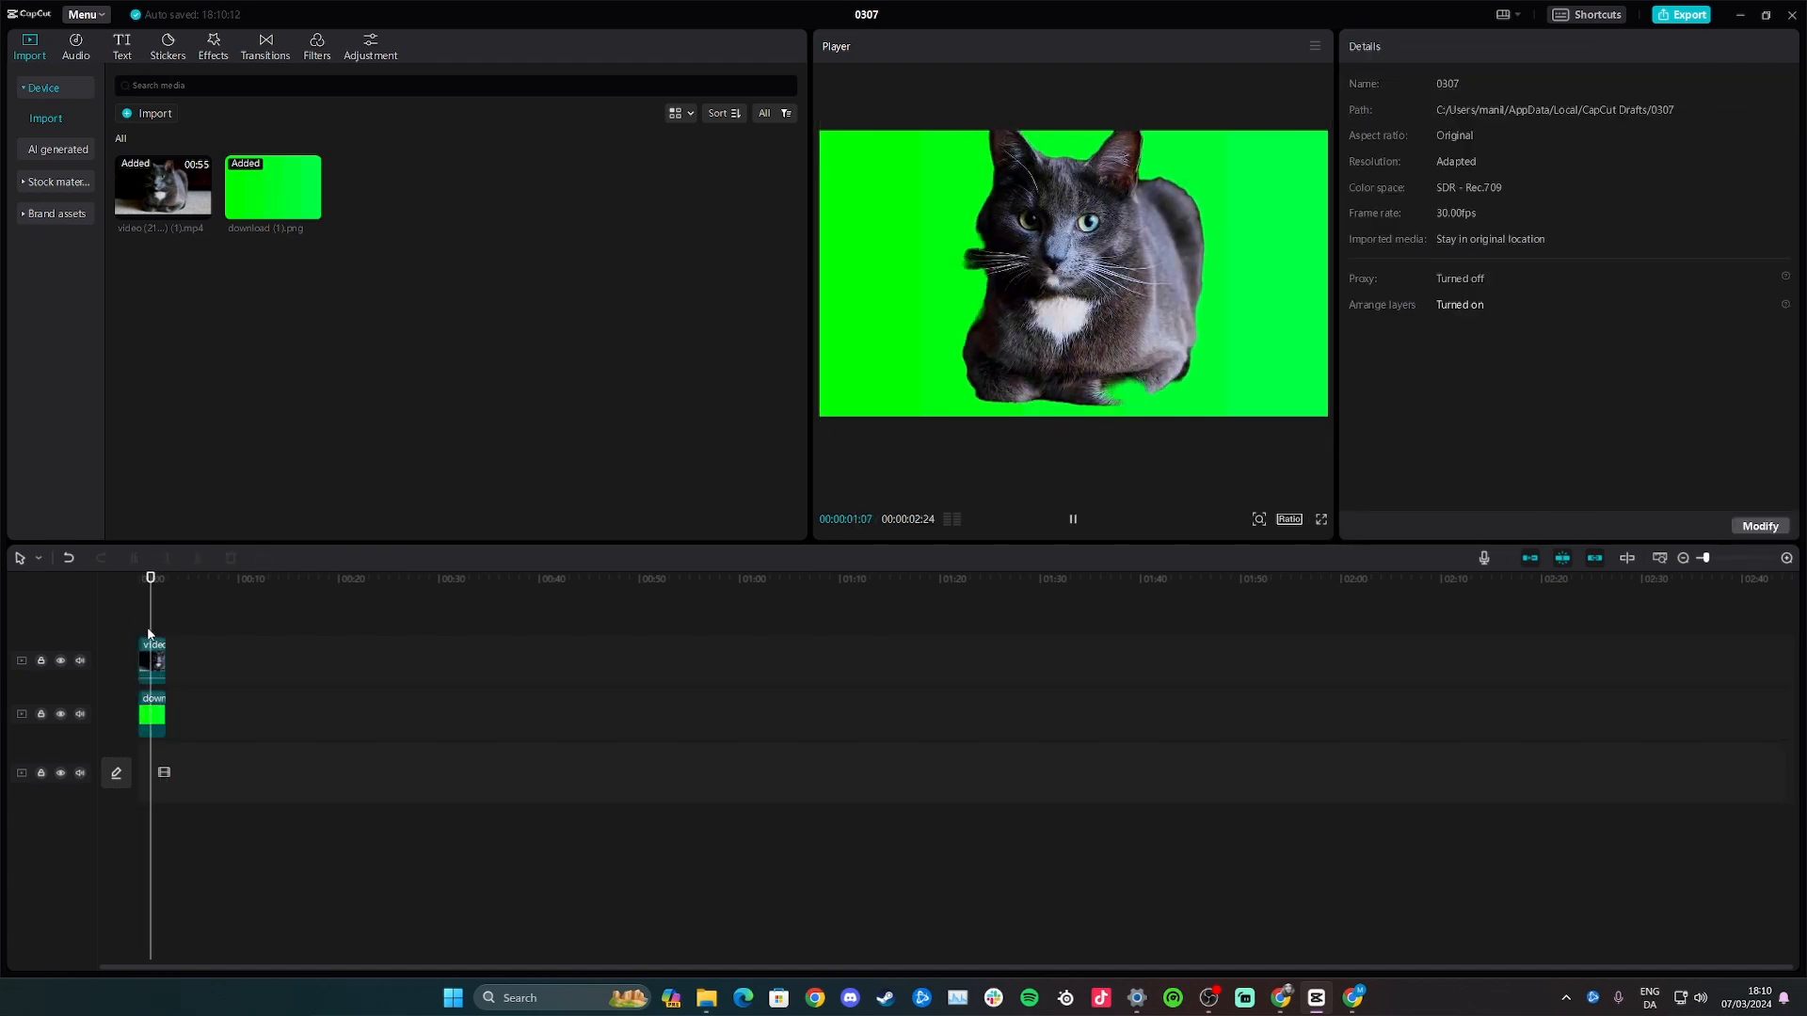
pyautogui.press('space')
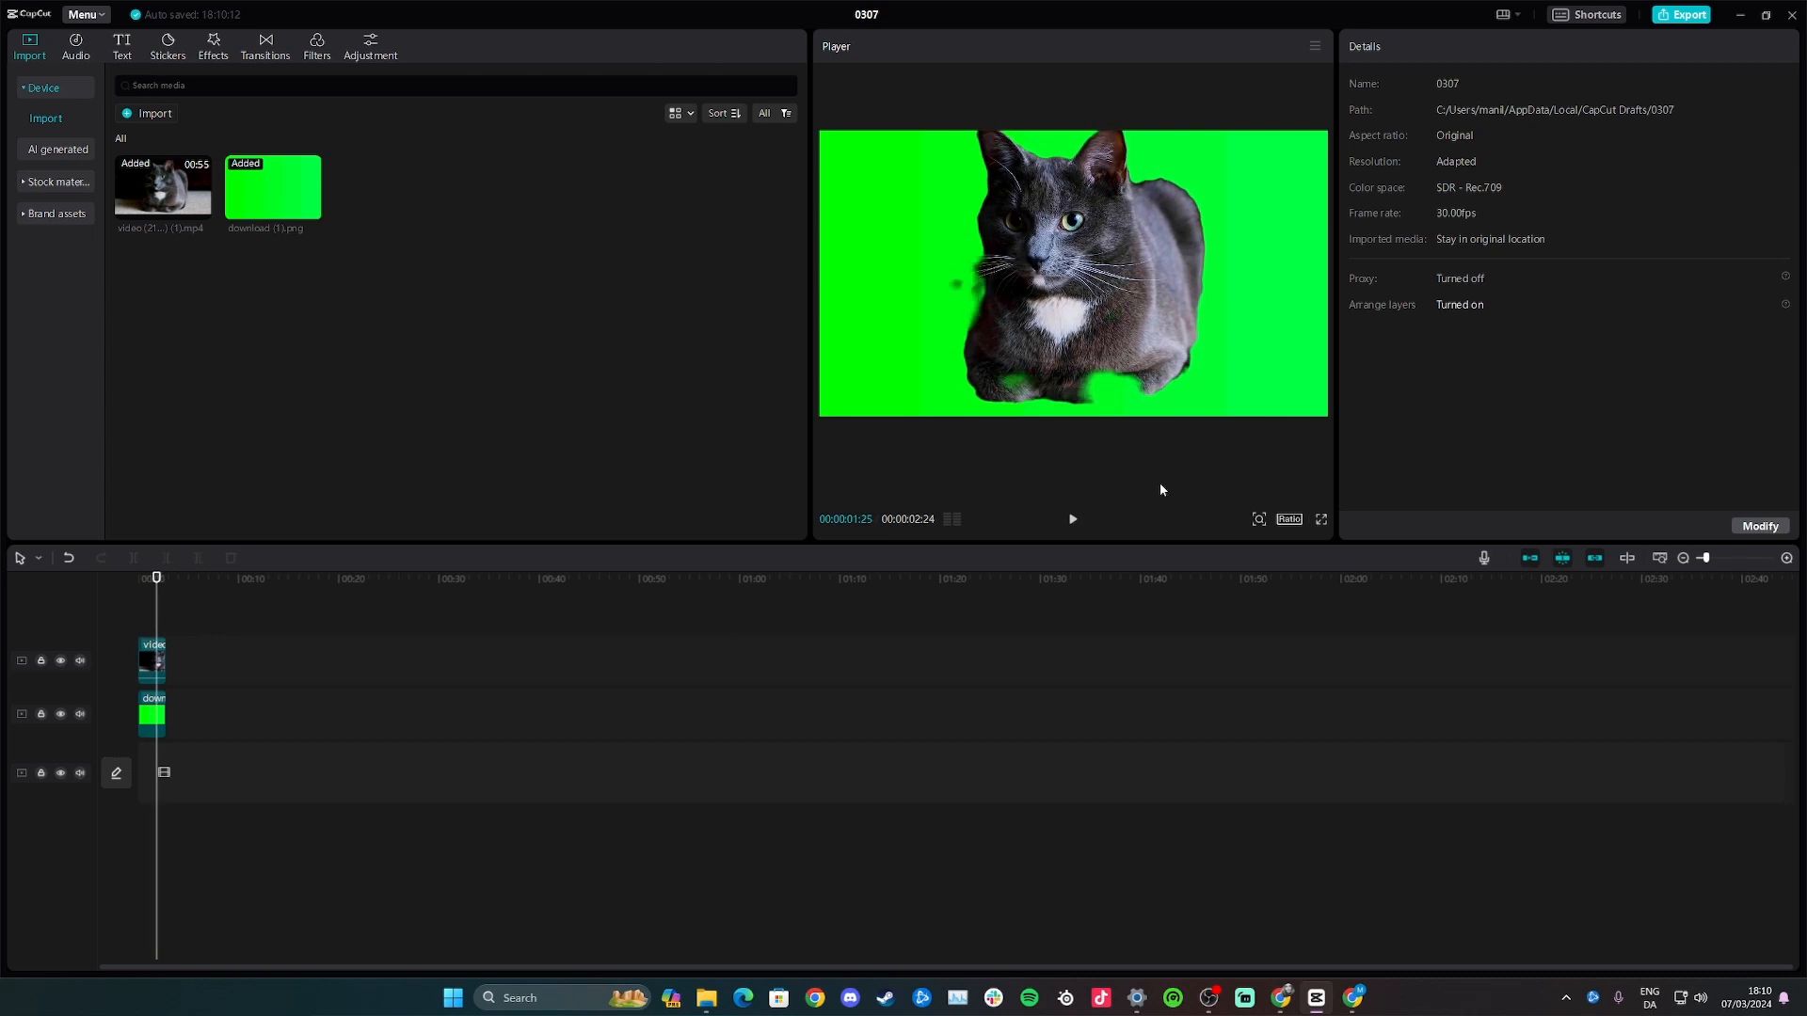
# Step: Export the composite under the name "green screen video" and dismiss the sharing options
pyautogui.click(1689, 17)
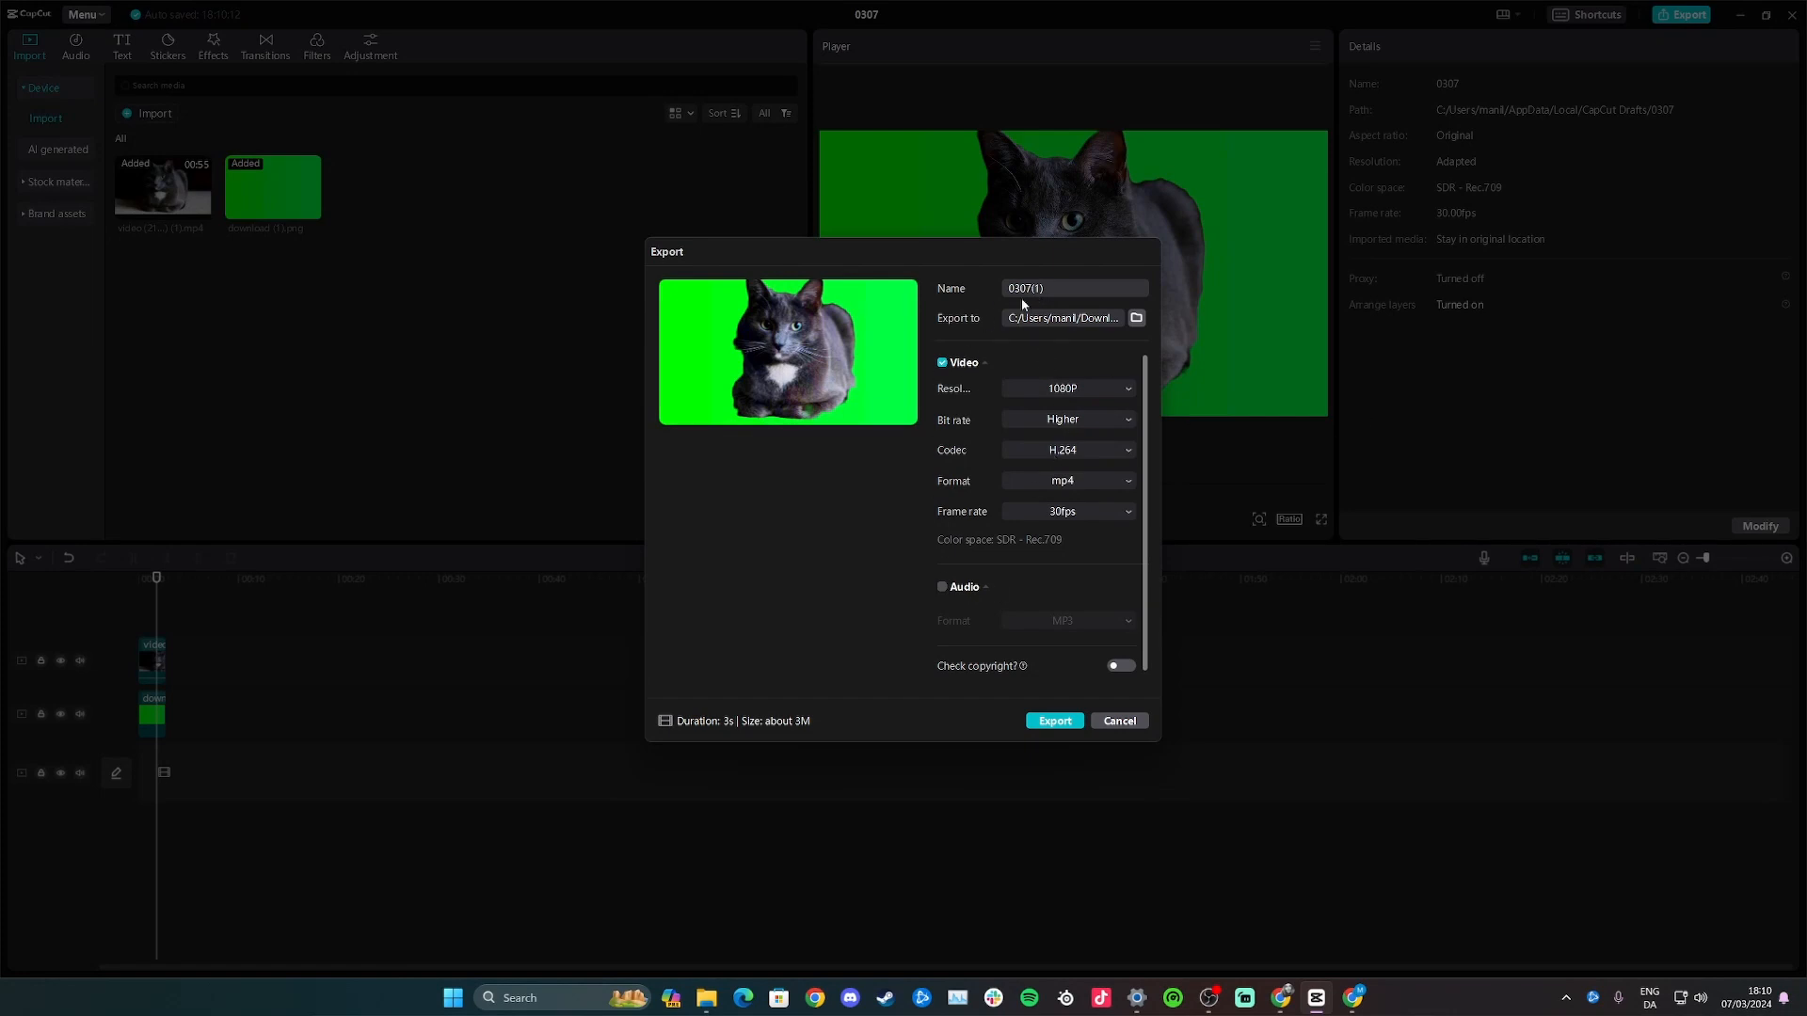
pyautogui.click(1047, 290)
pyautogui.write('green screen video')
pyautogui.click(1054, 721)
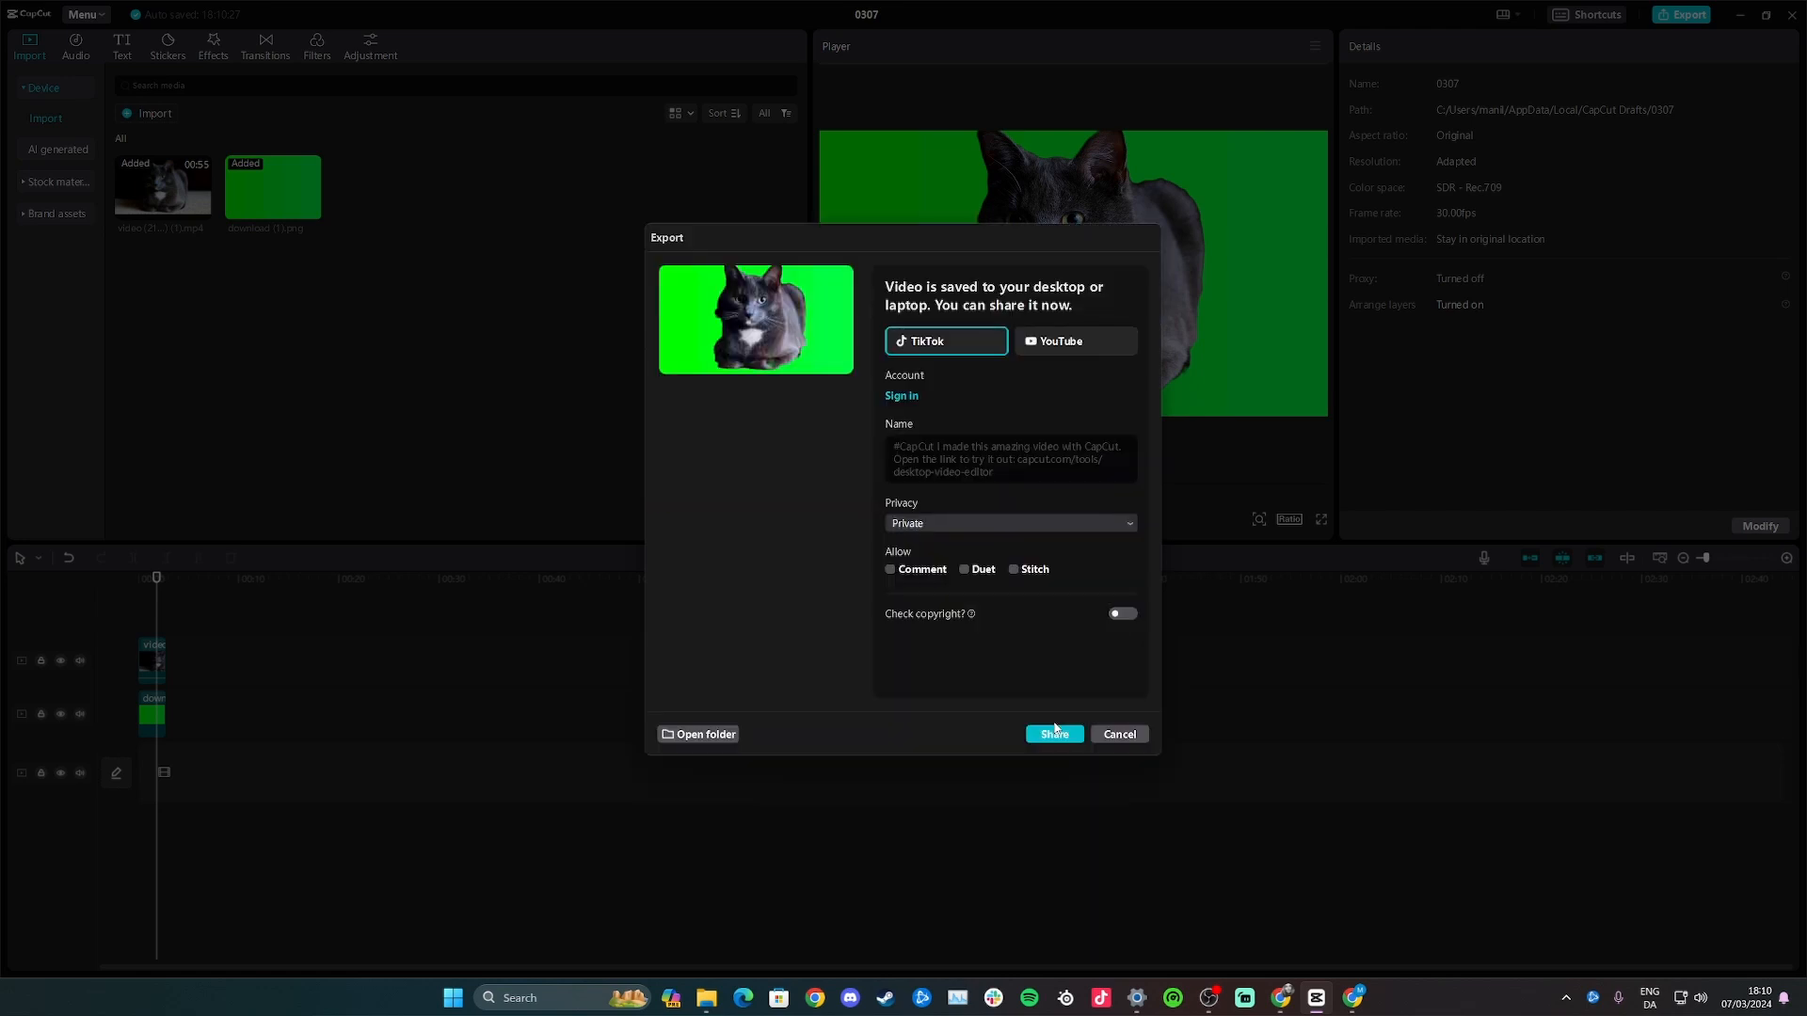
pyautogui.click(1116, 737)
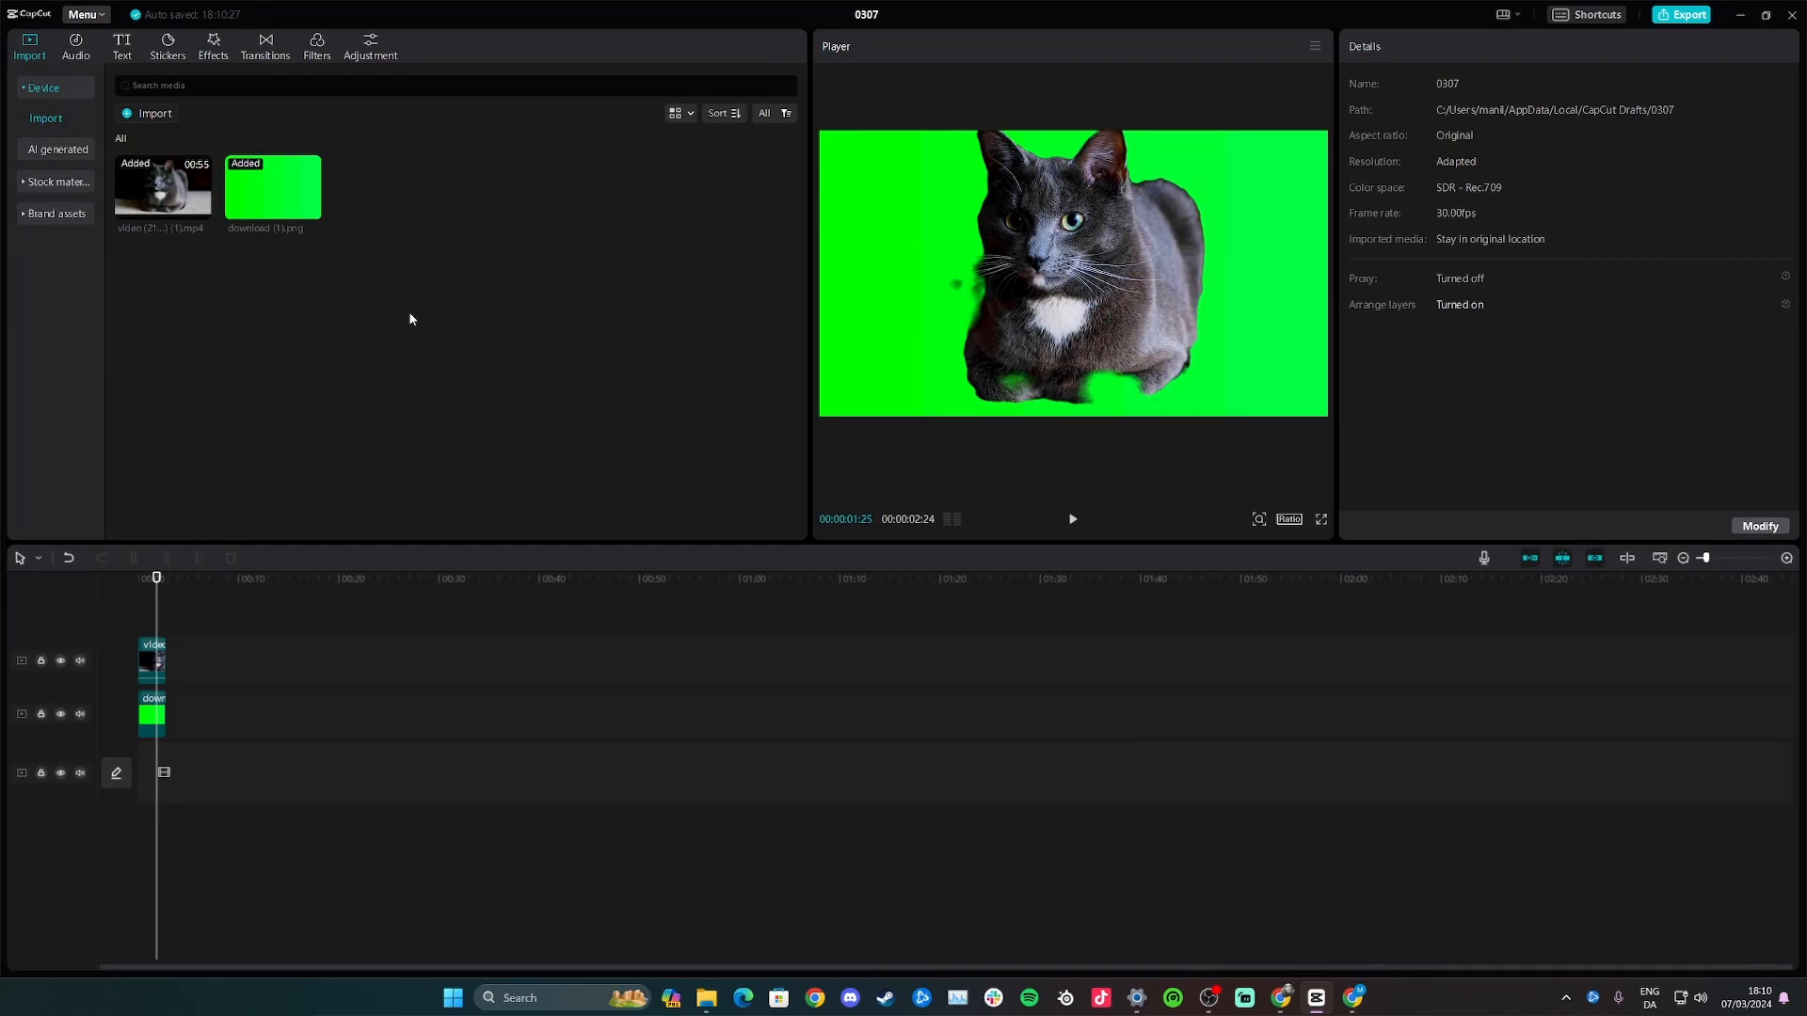
# Step: Delete both clips from the timeline and import the exported "green screen video" file from Downloads
pyautogui.moveTo(191, 828); pyautogui.dragTo(125, 615)
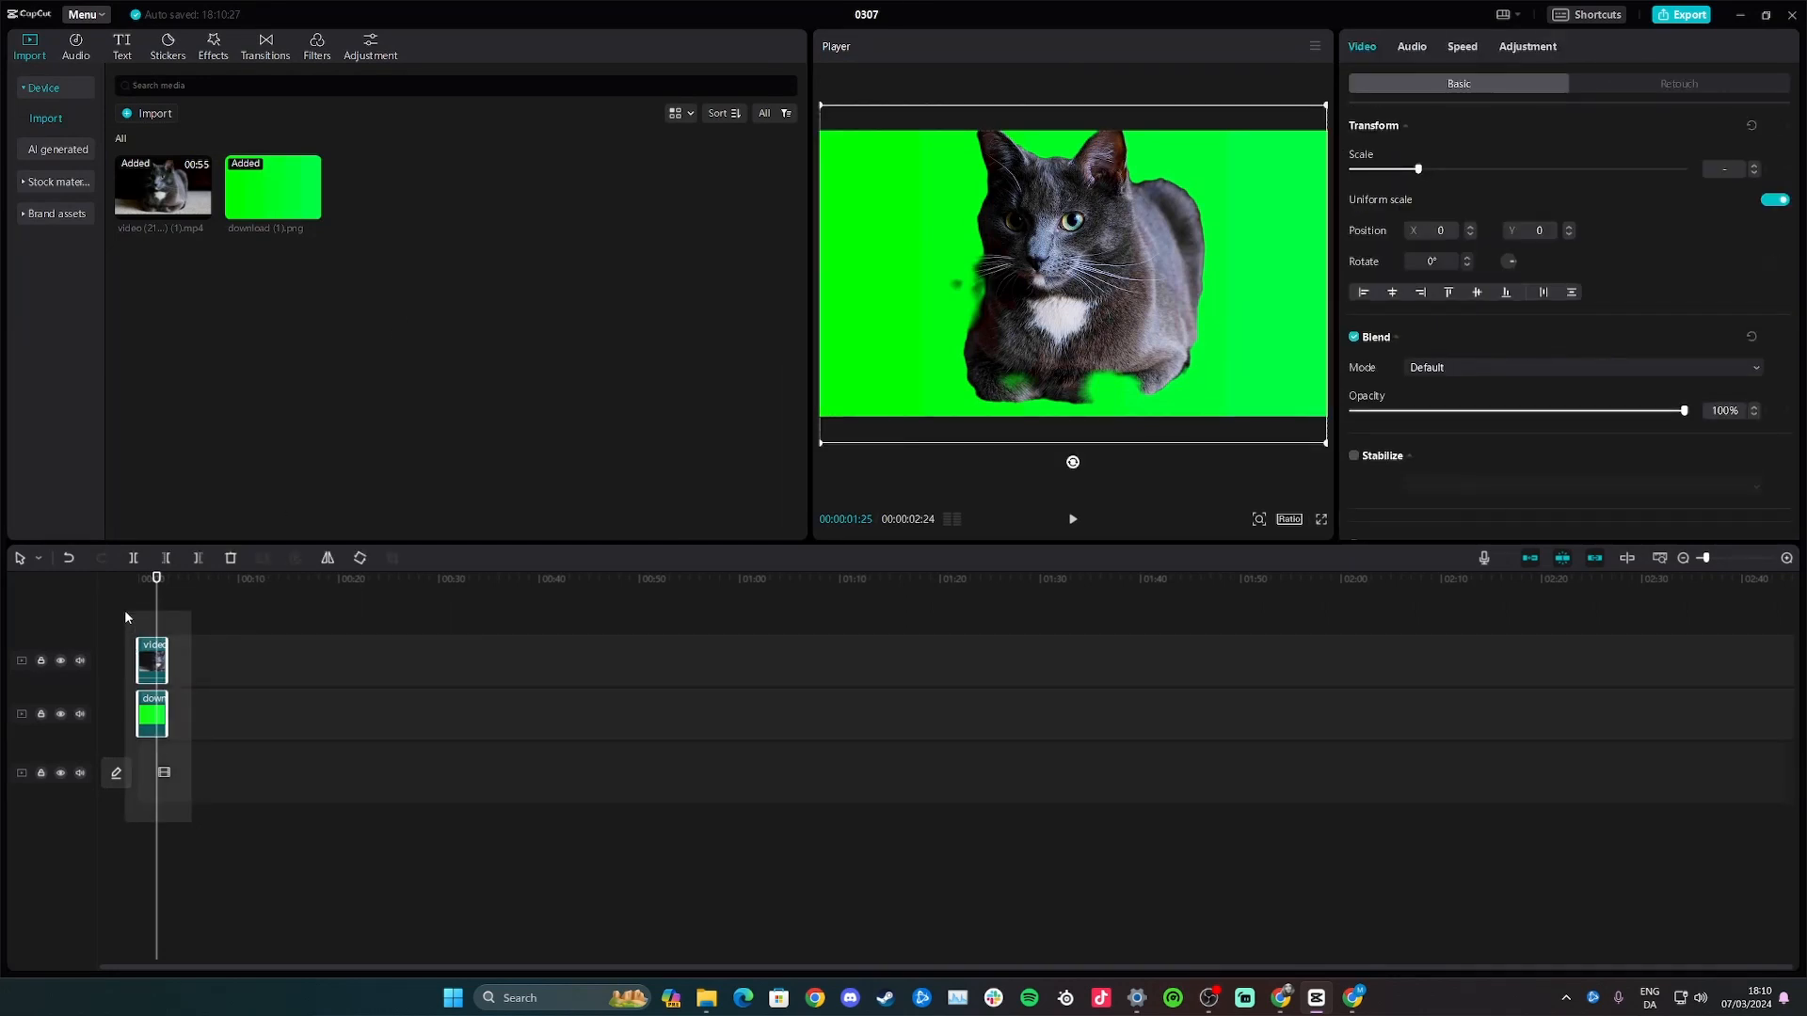
pyautogui.press('Delete')
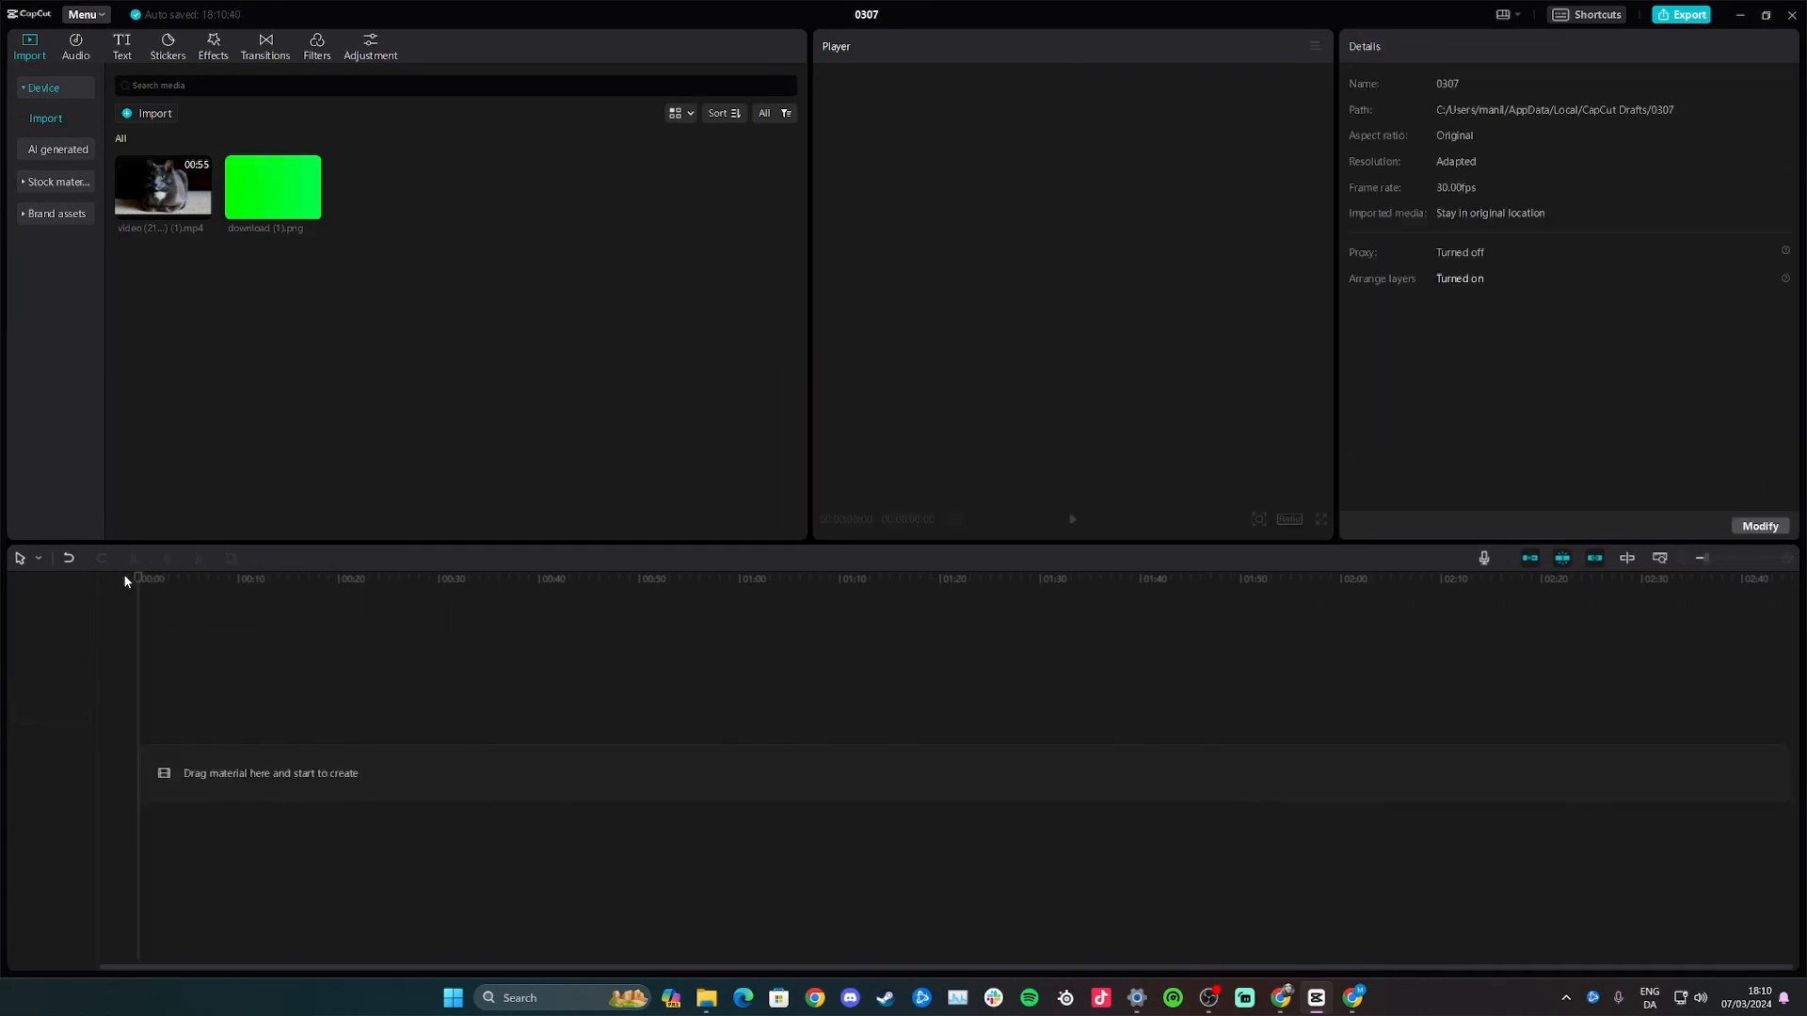
pyautogui.click(133, 114)
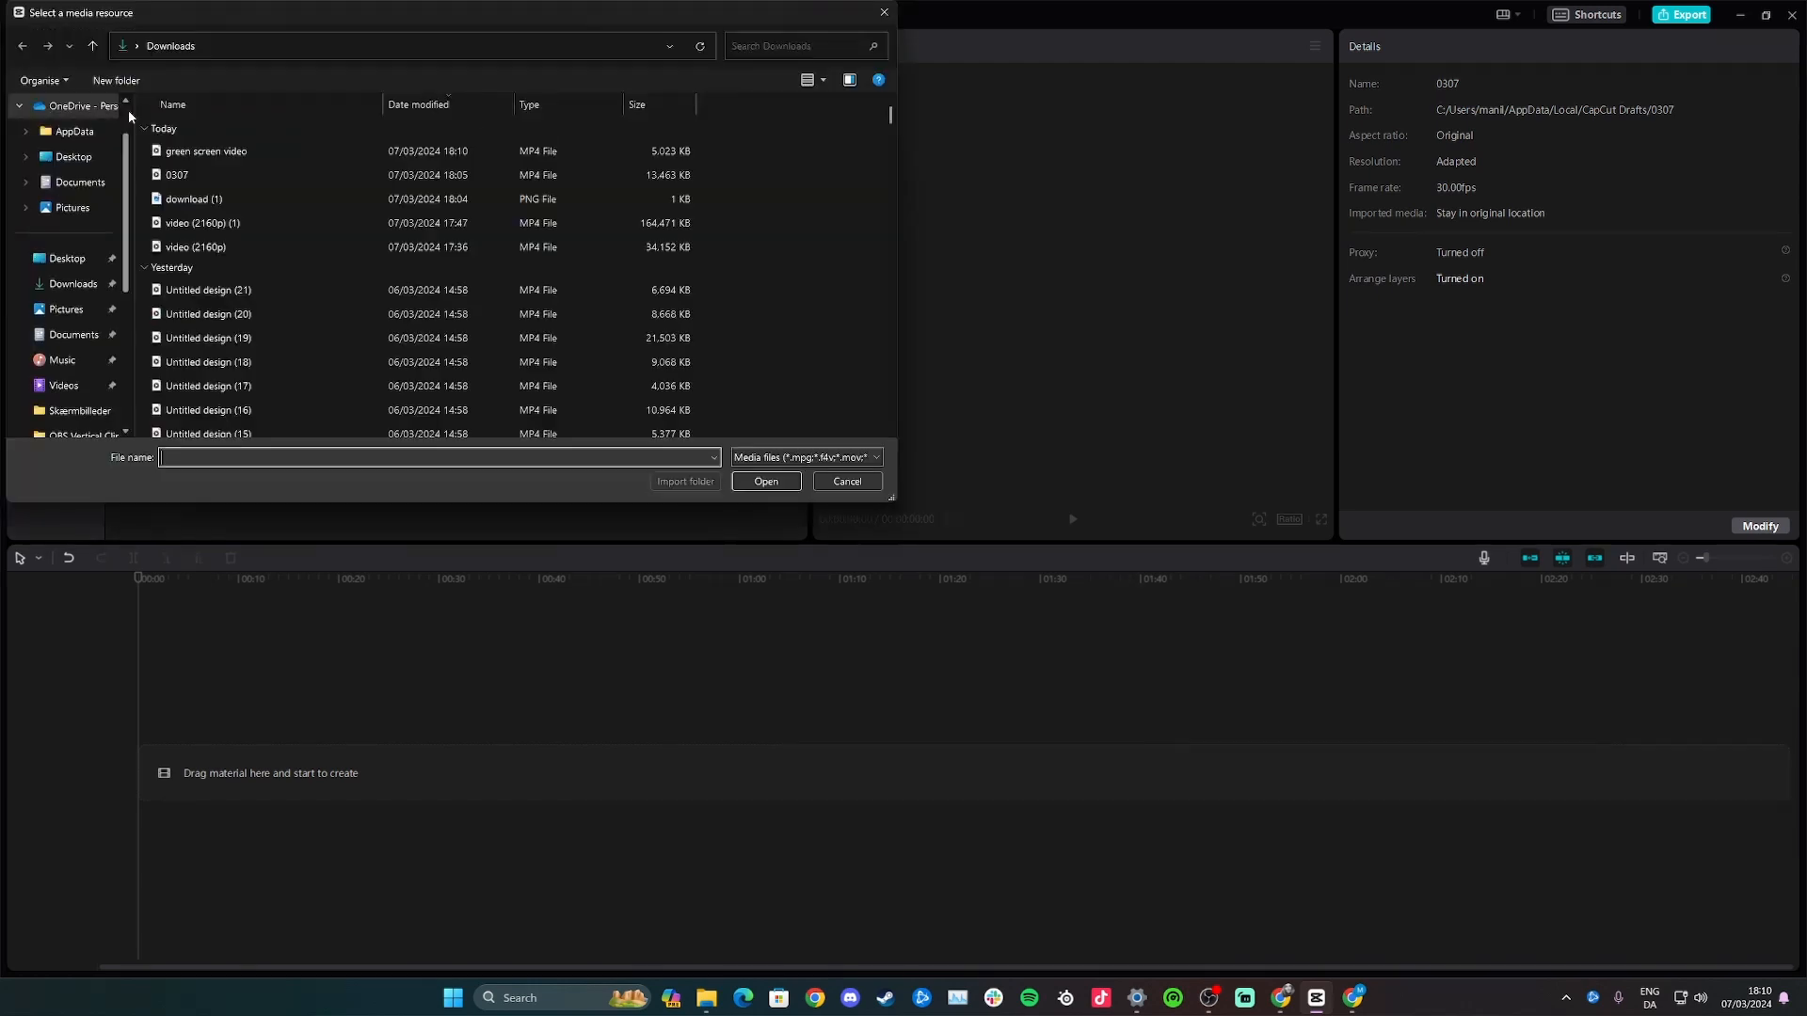
pyautogui.doubleClick(206, 150)
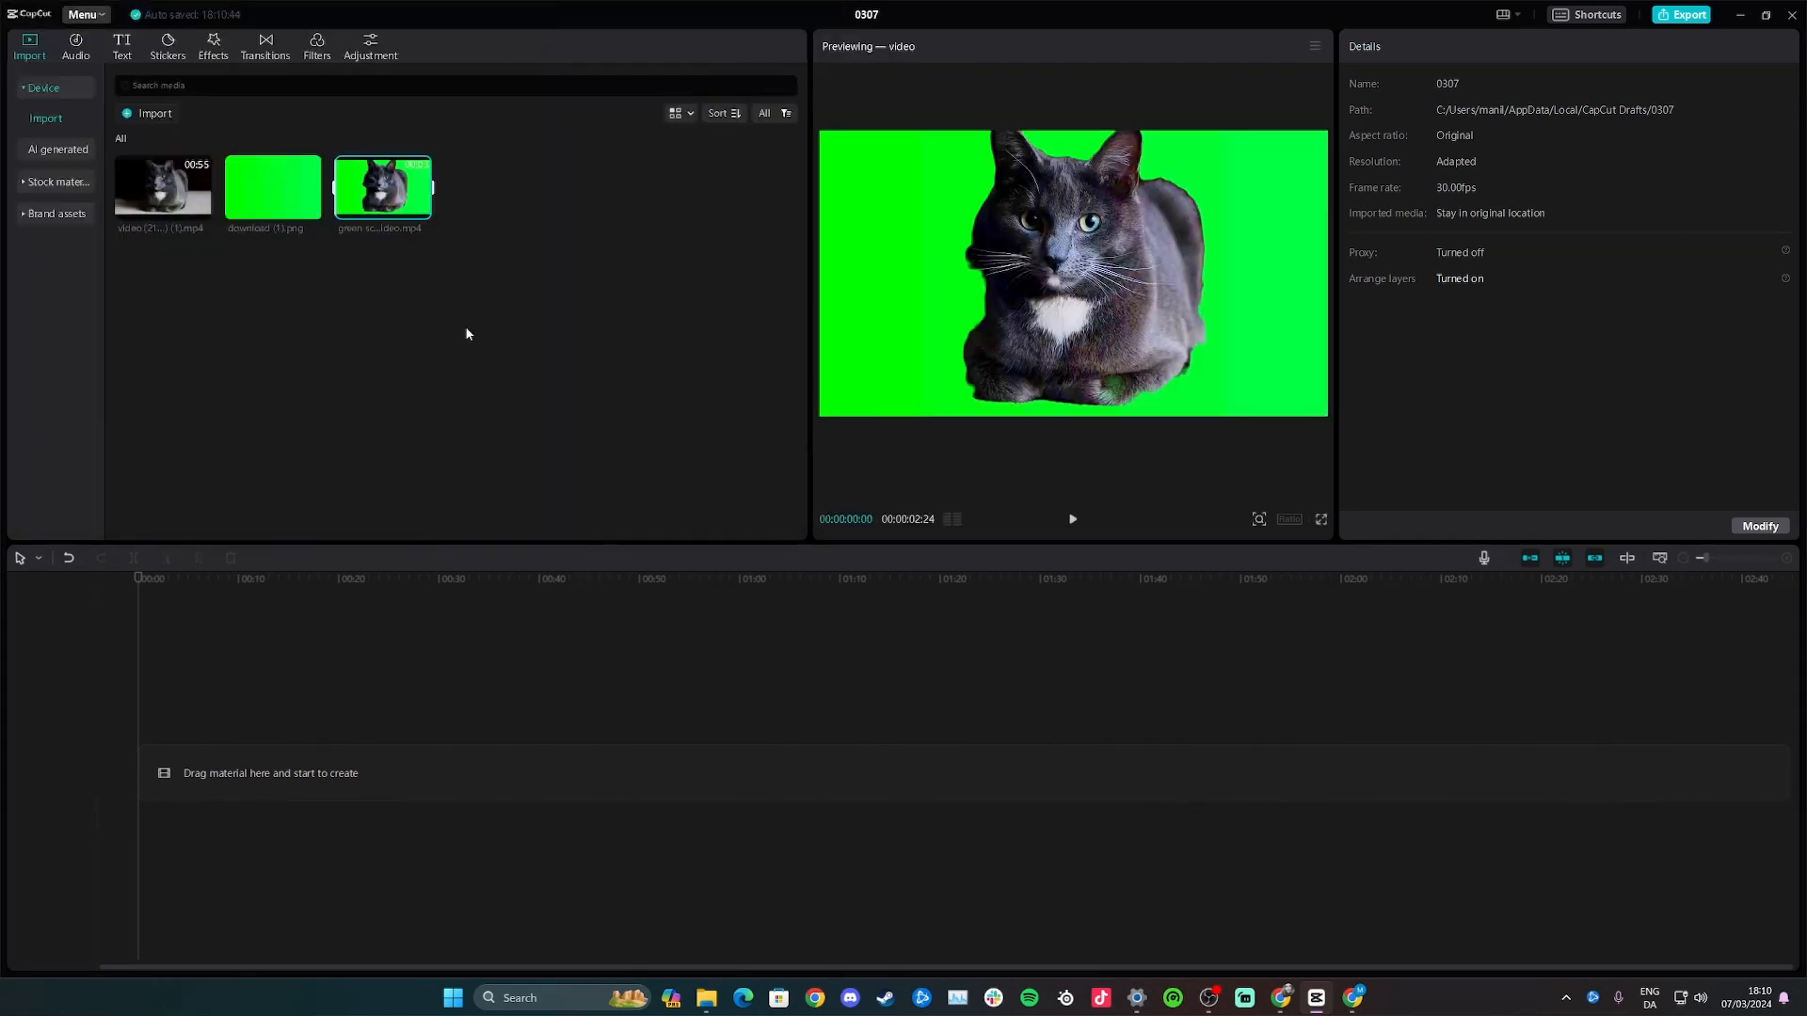
# Step: Add the imported green screen video to the empty timeline and play it
pyautogui.moveTo(423, 213)
pyautogui.click(422, 213)
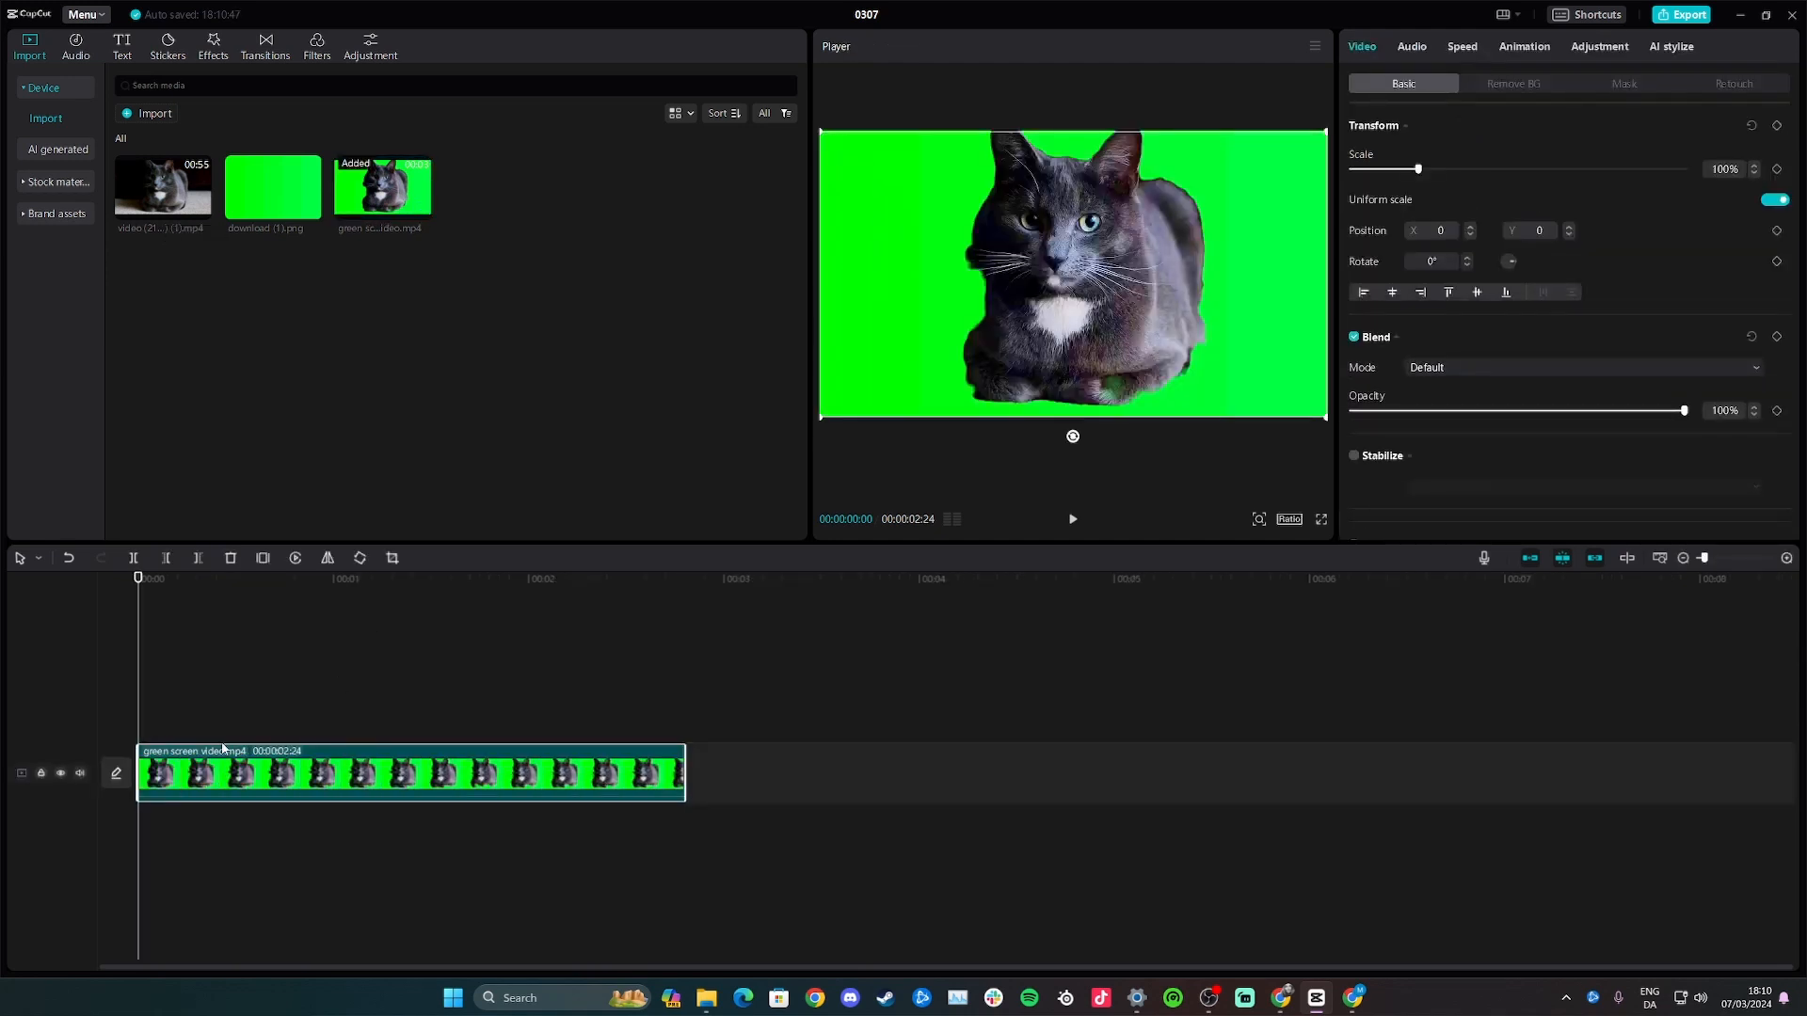
pyautogui.press('space')
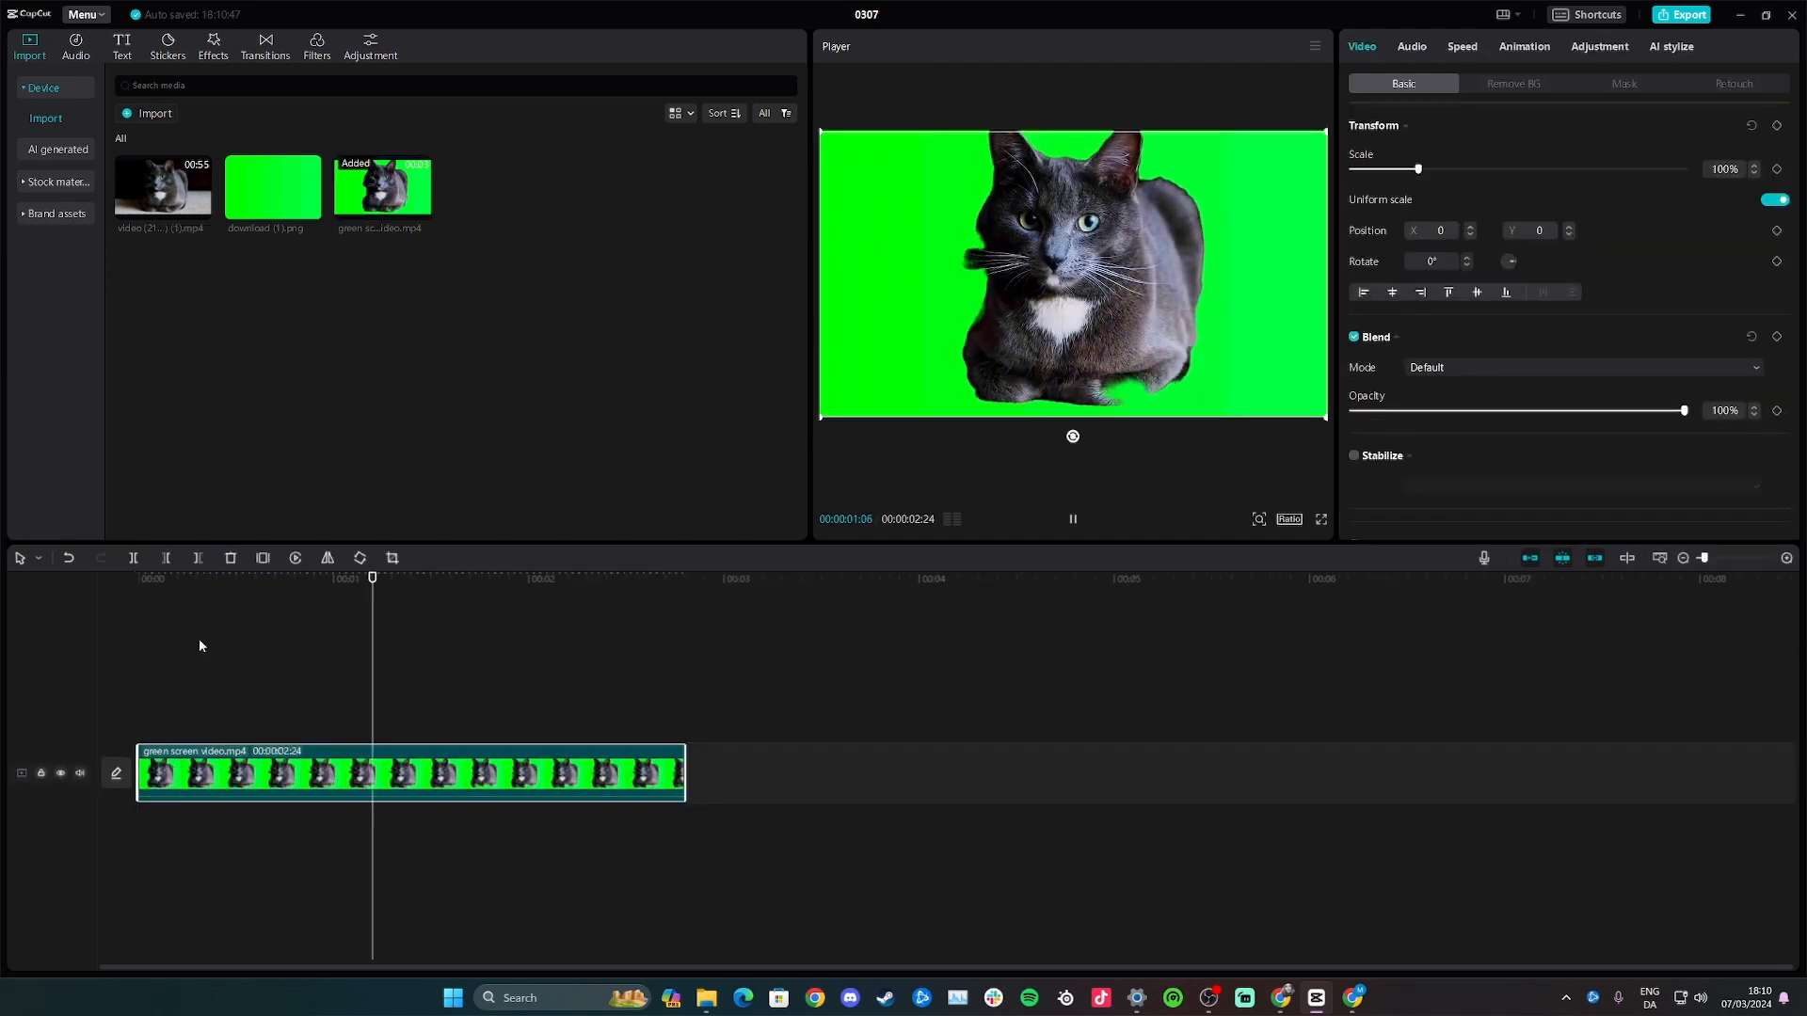
# Step: Turn on chroma key for the green screen video clip and pick its green background as the key colour
pyautogui.click(126, 672)
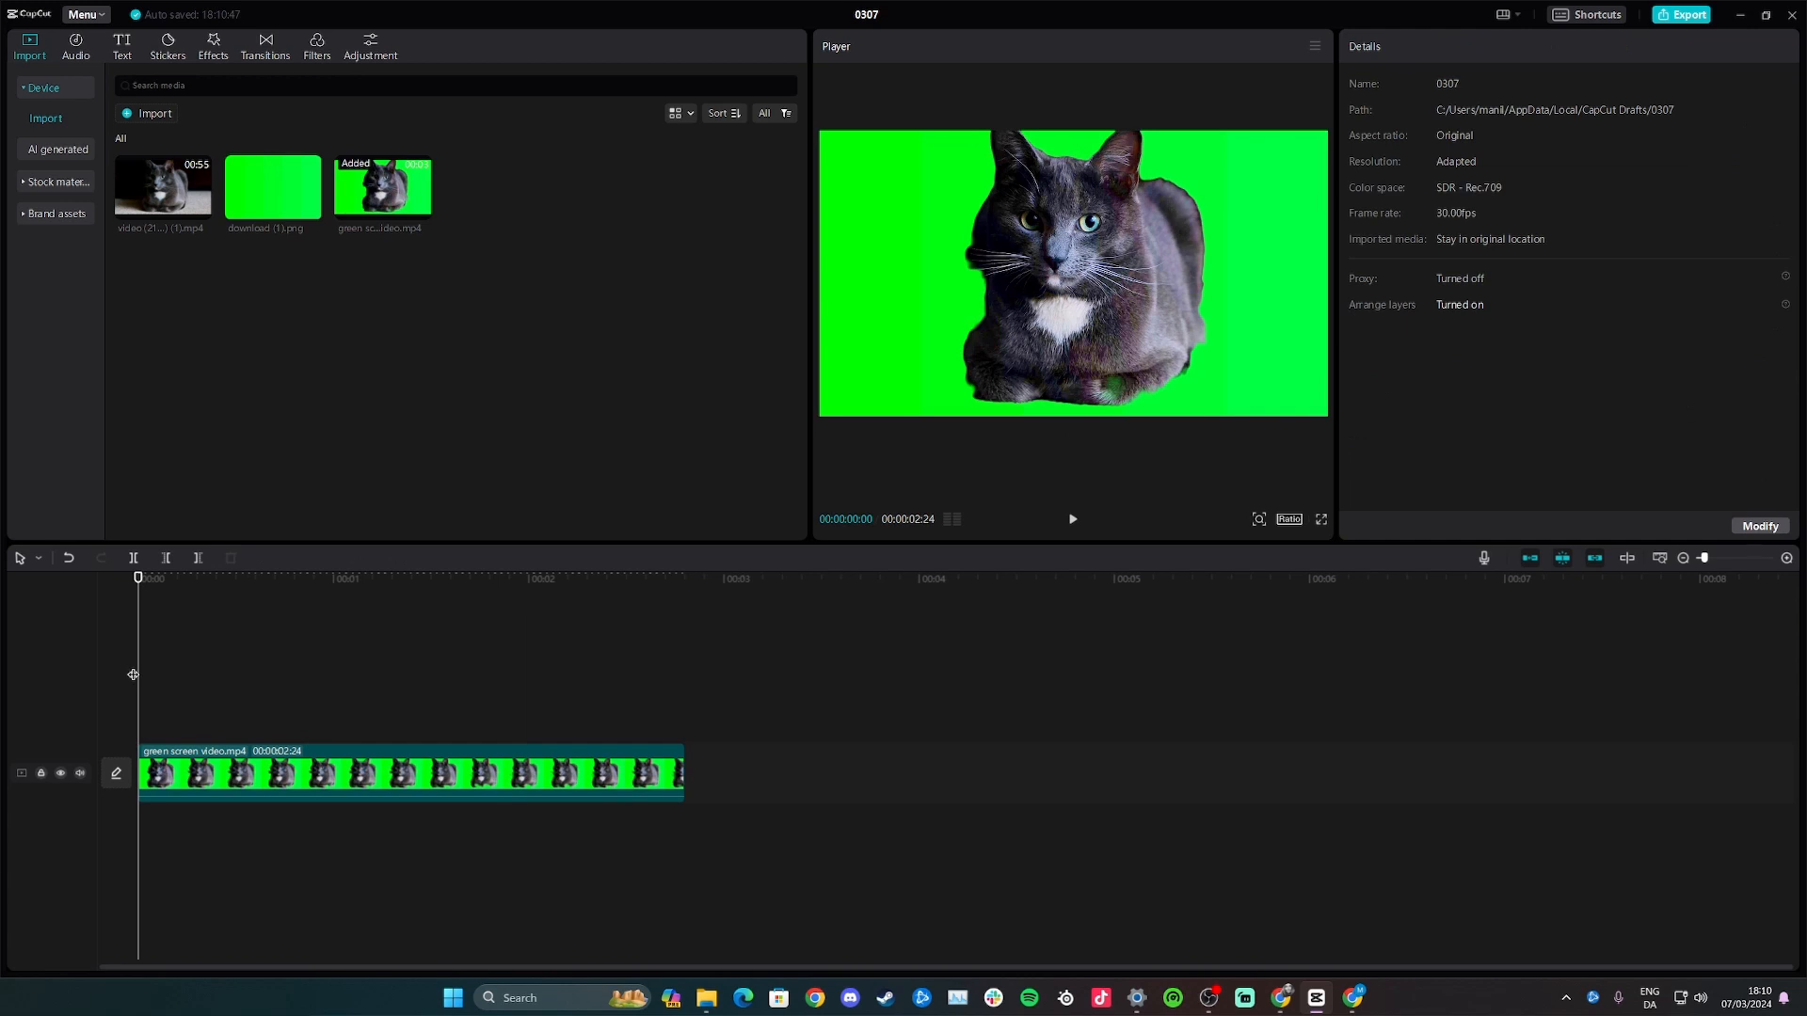
pyautogui.click(460, 777)
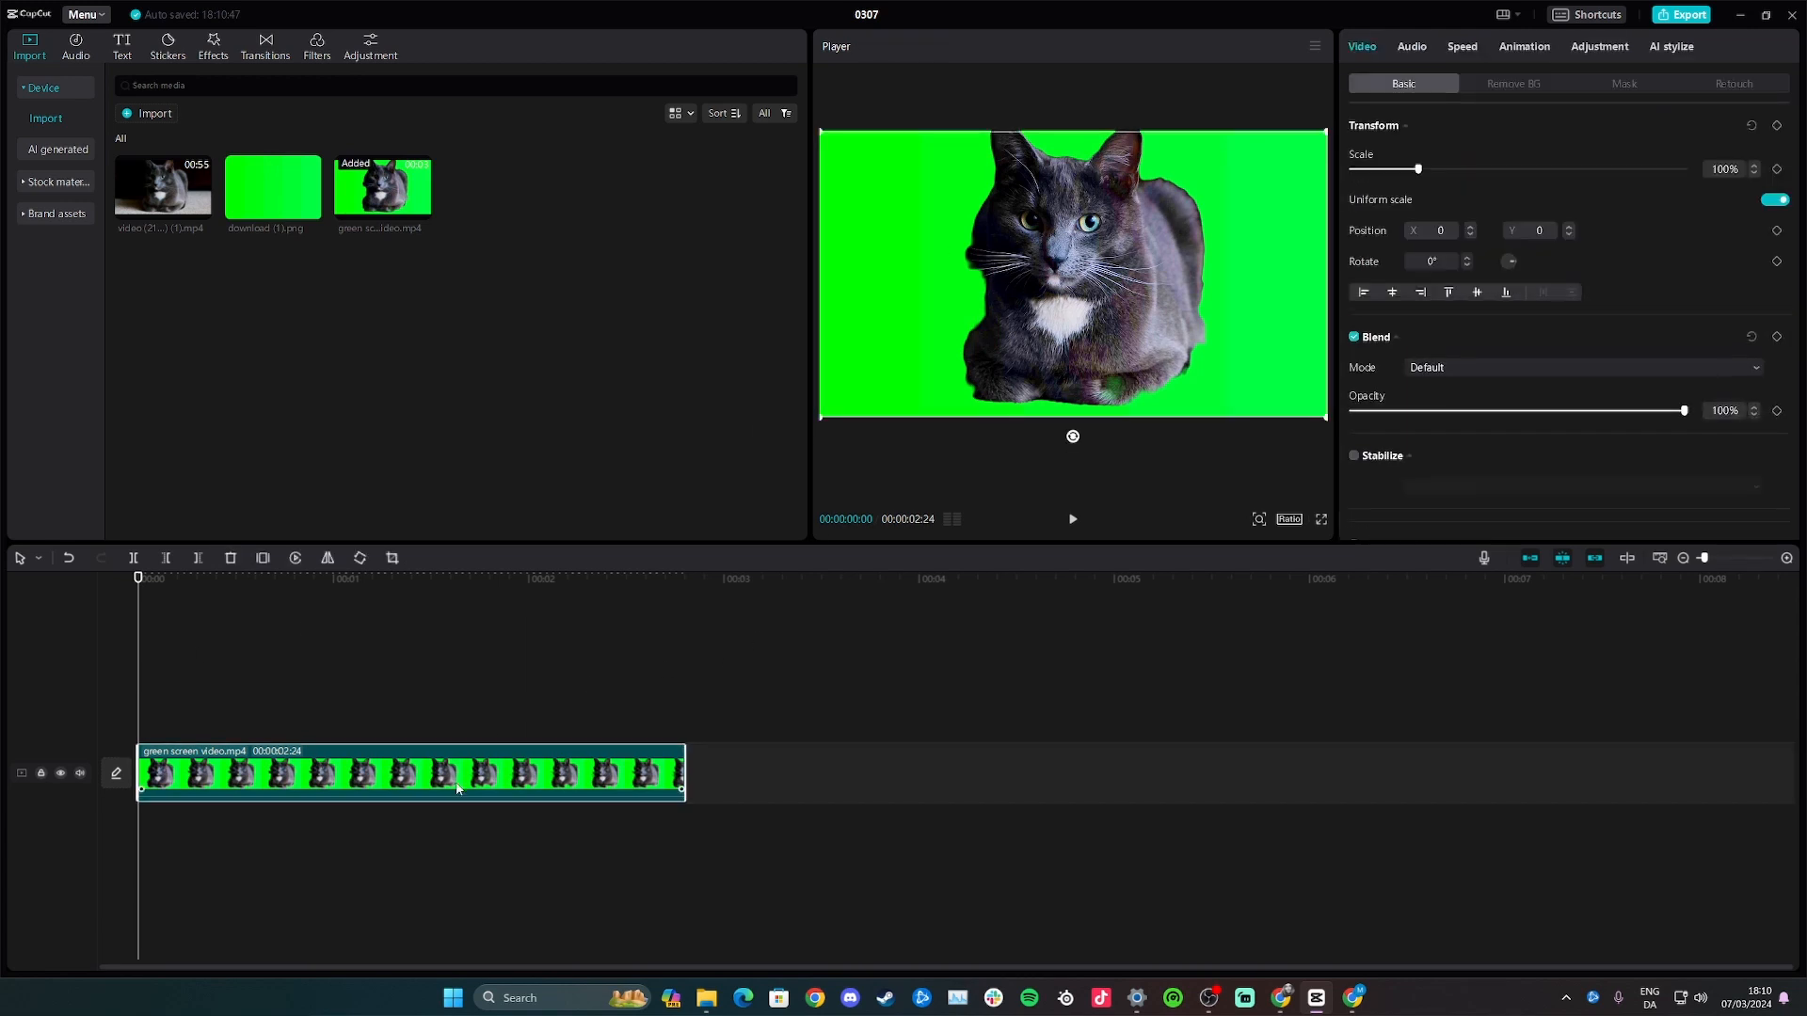
pyautogui.click(1500, 85)
pyautogui.click(1355, 126)
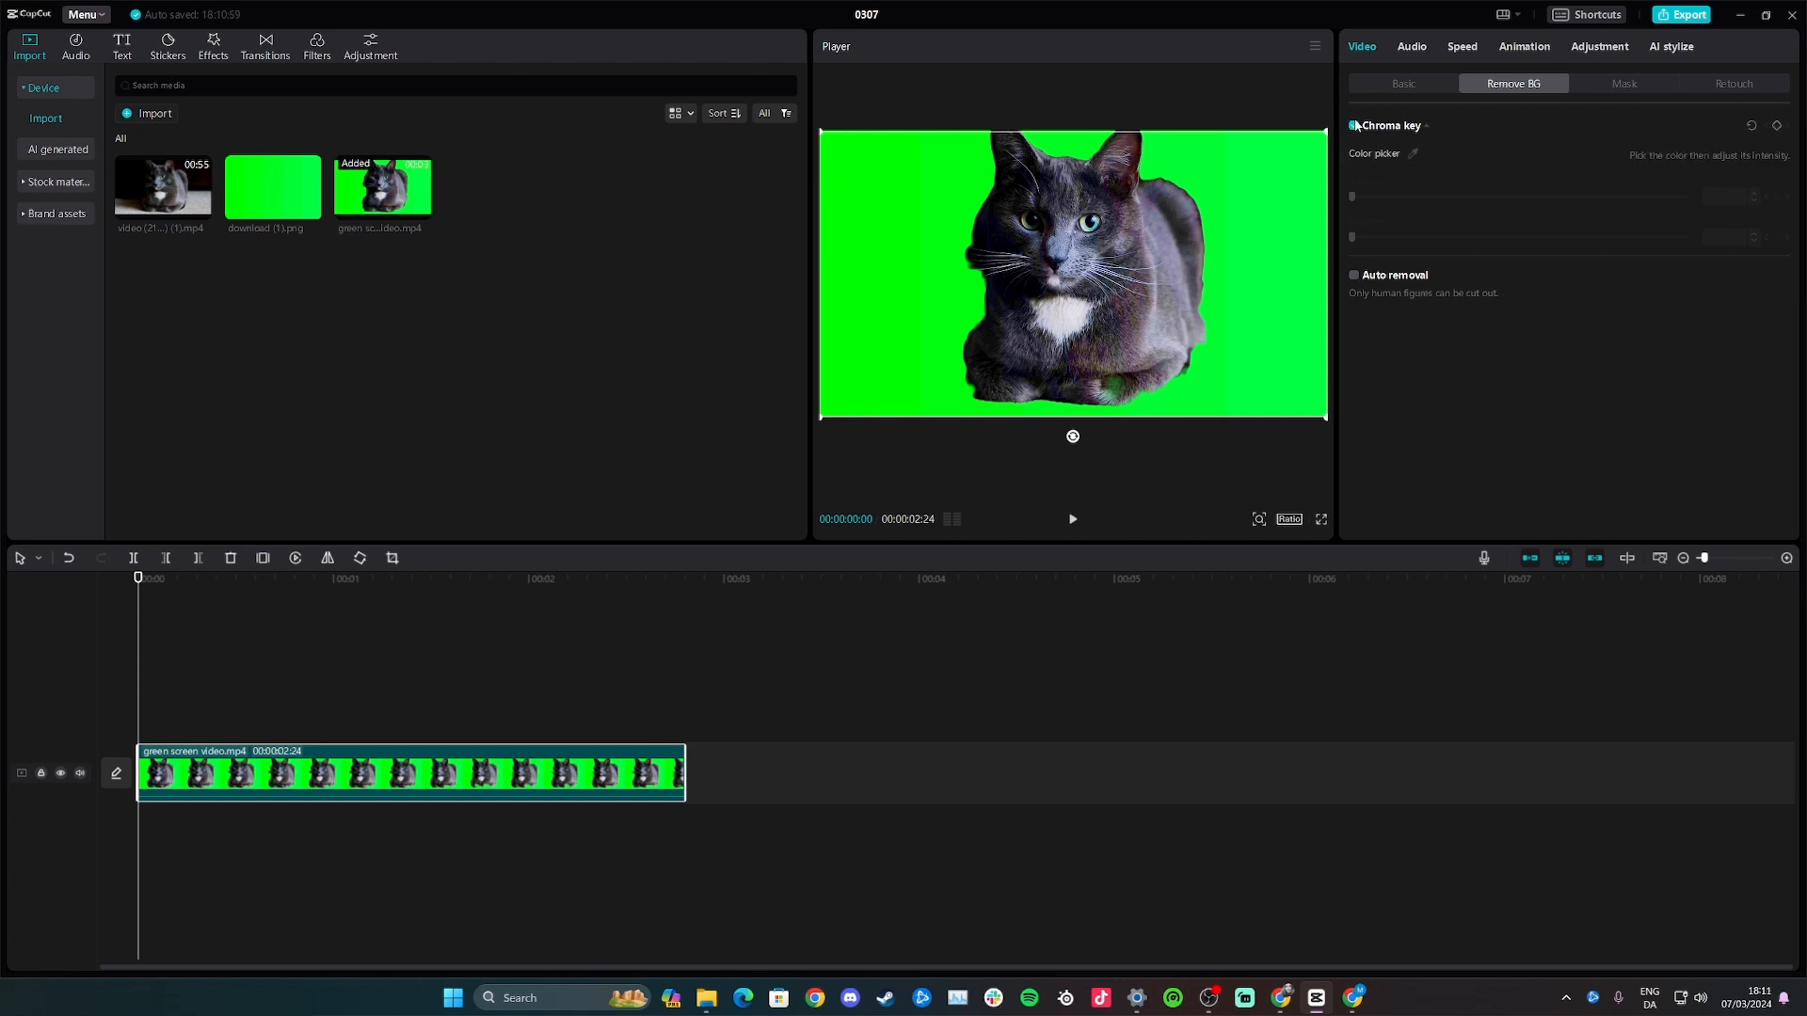
pyautogui.click(1410, 154)
pyautogui.click(1250, 190)
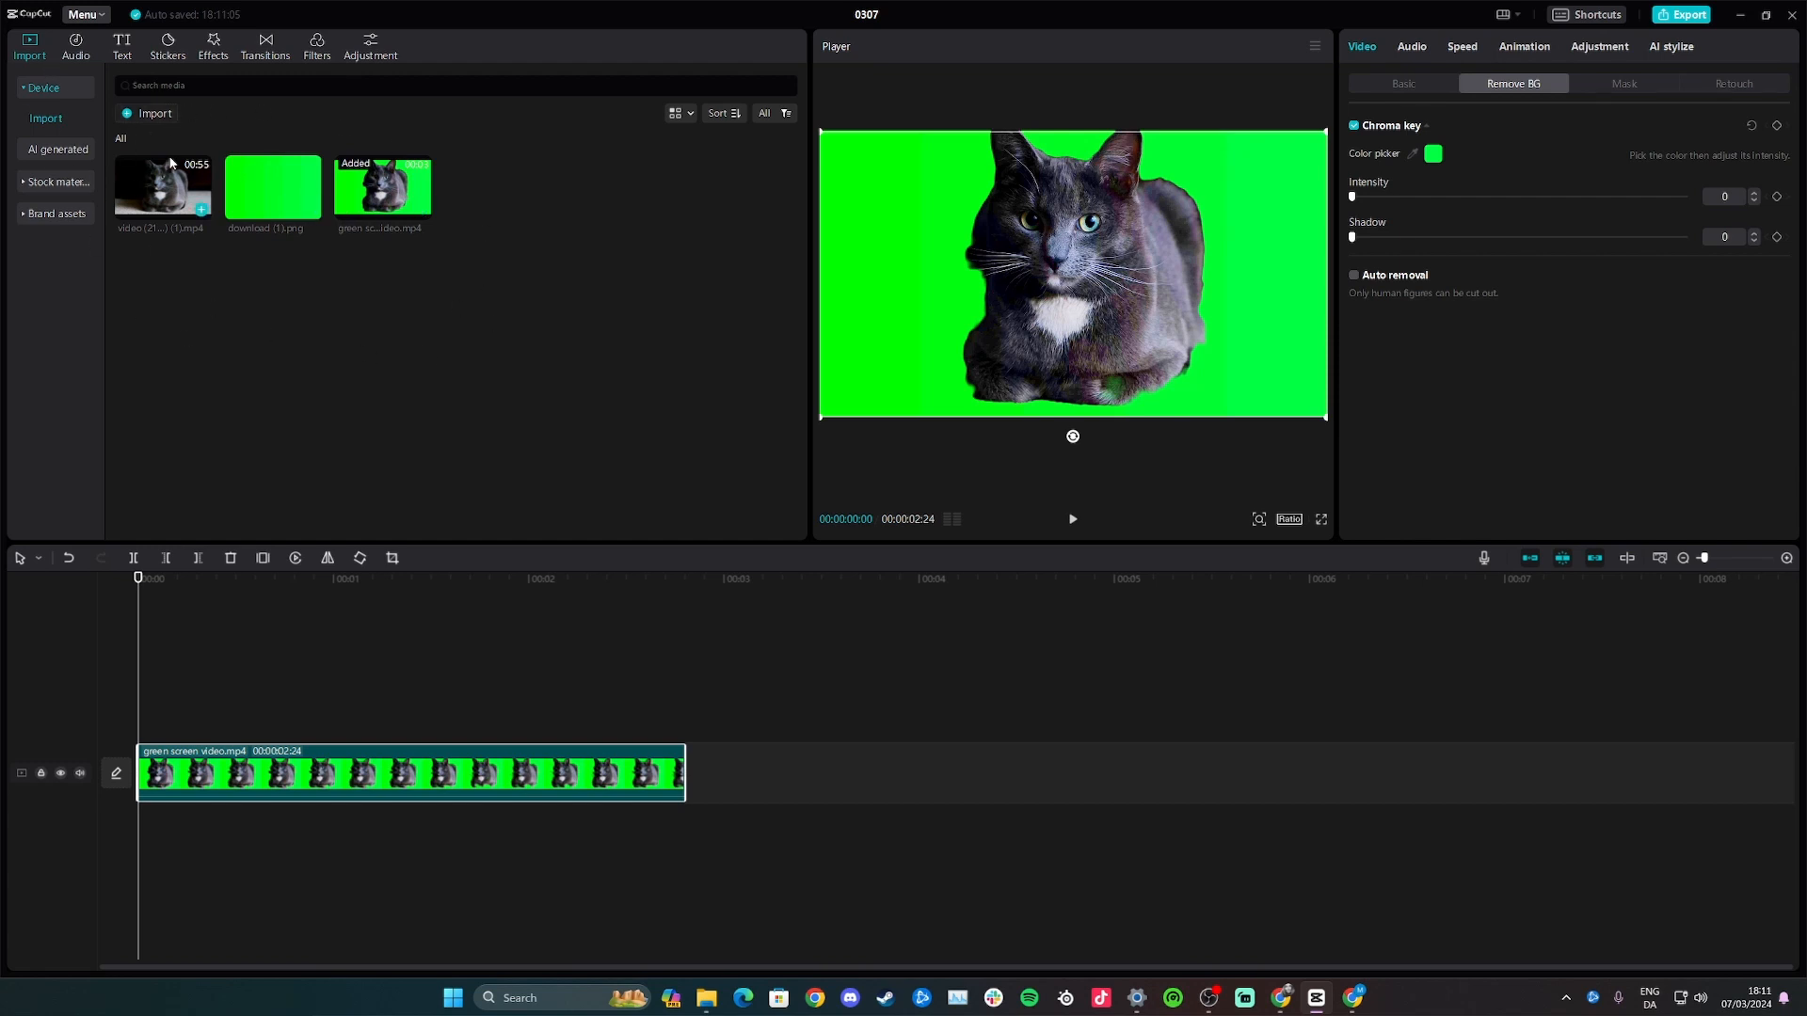
# Step: Add the "Formation Of Clouds" clip from the trending stock material to the start of a new track above the green screen video
pyautogui.click(53, 183)
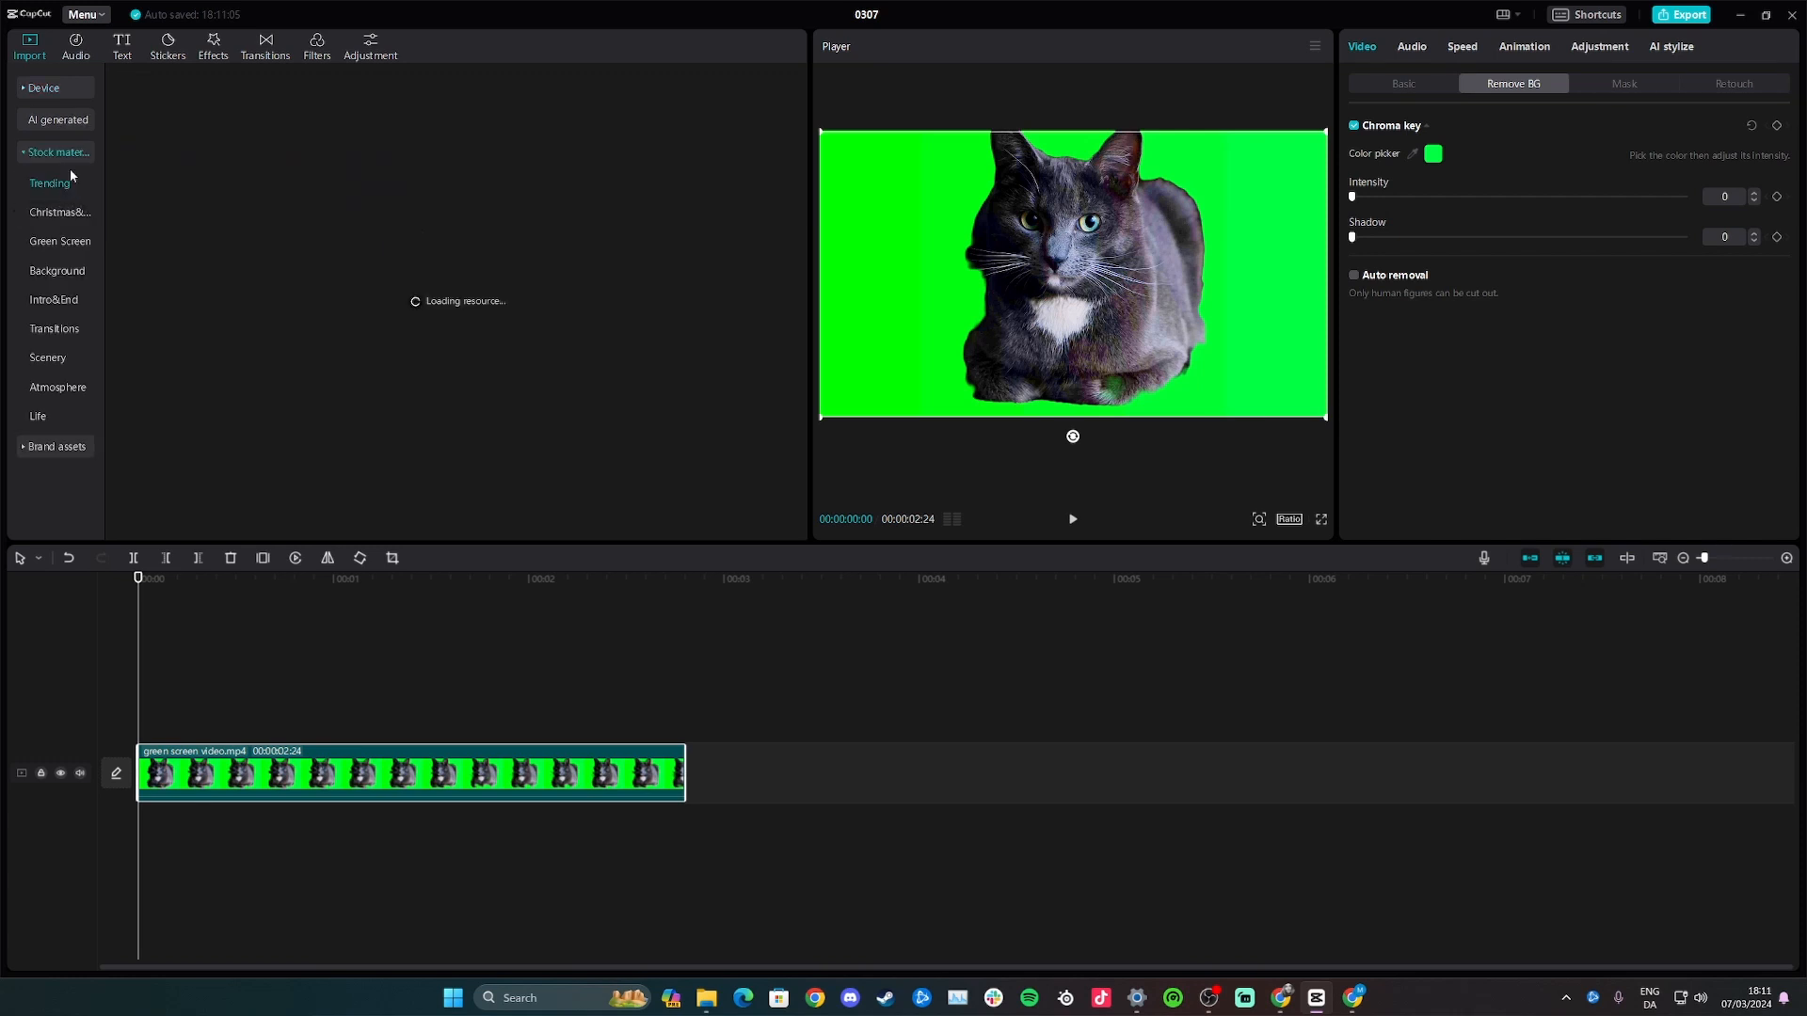
pyautogui.scroll(-3, 322, 313)
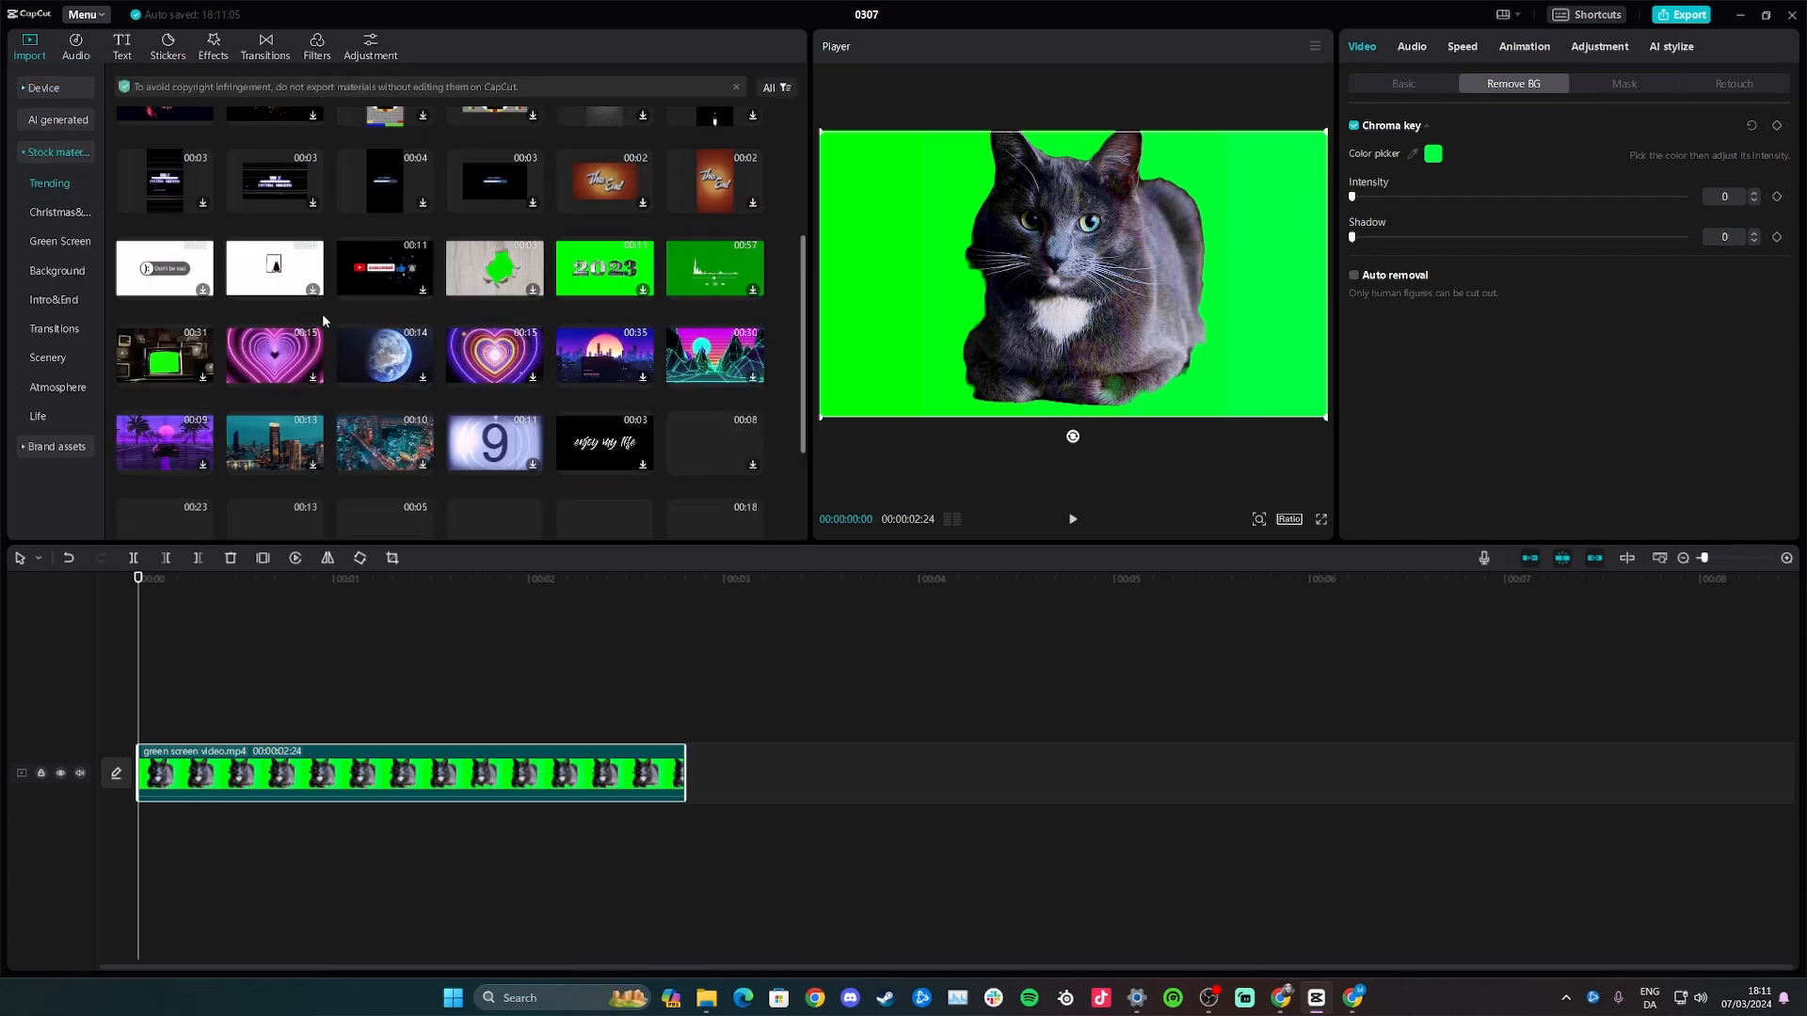
pyautogui.scroll(-2, 321, 313)
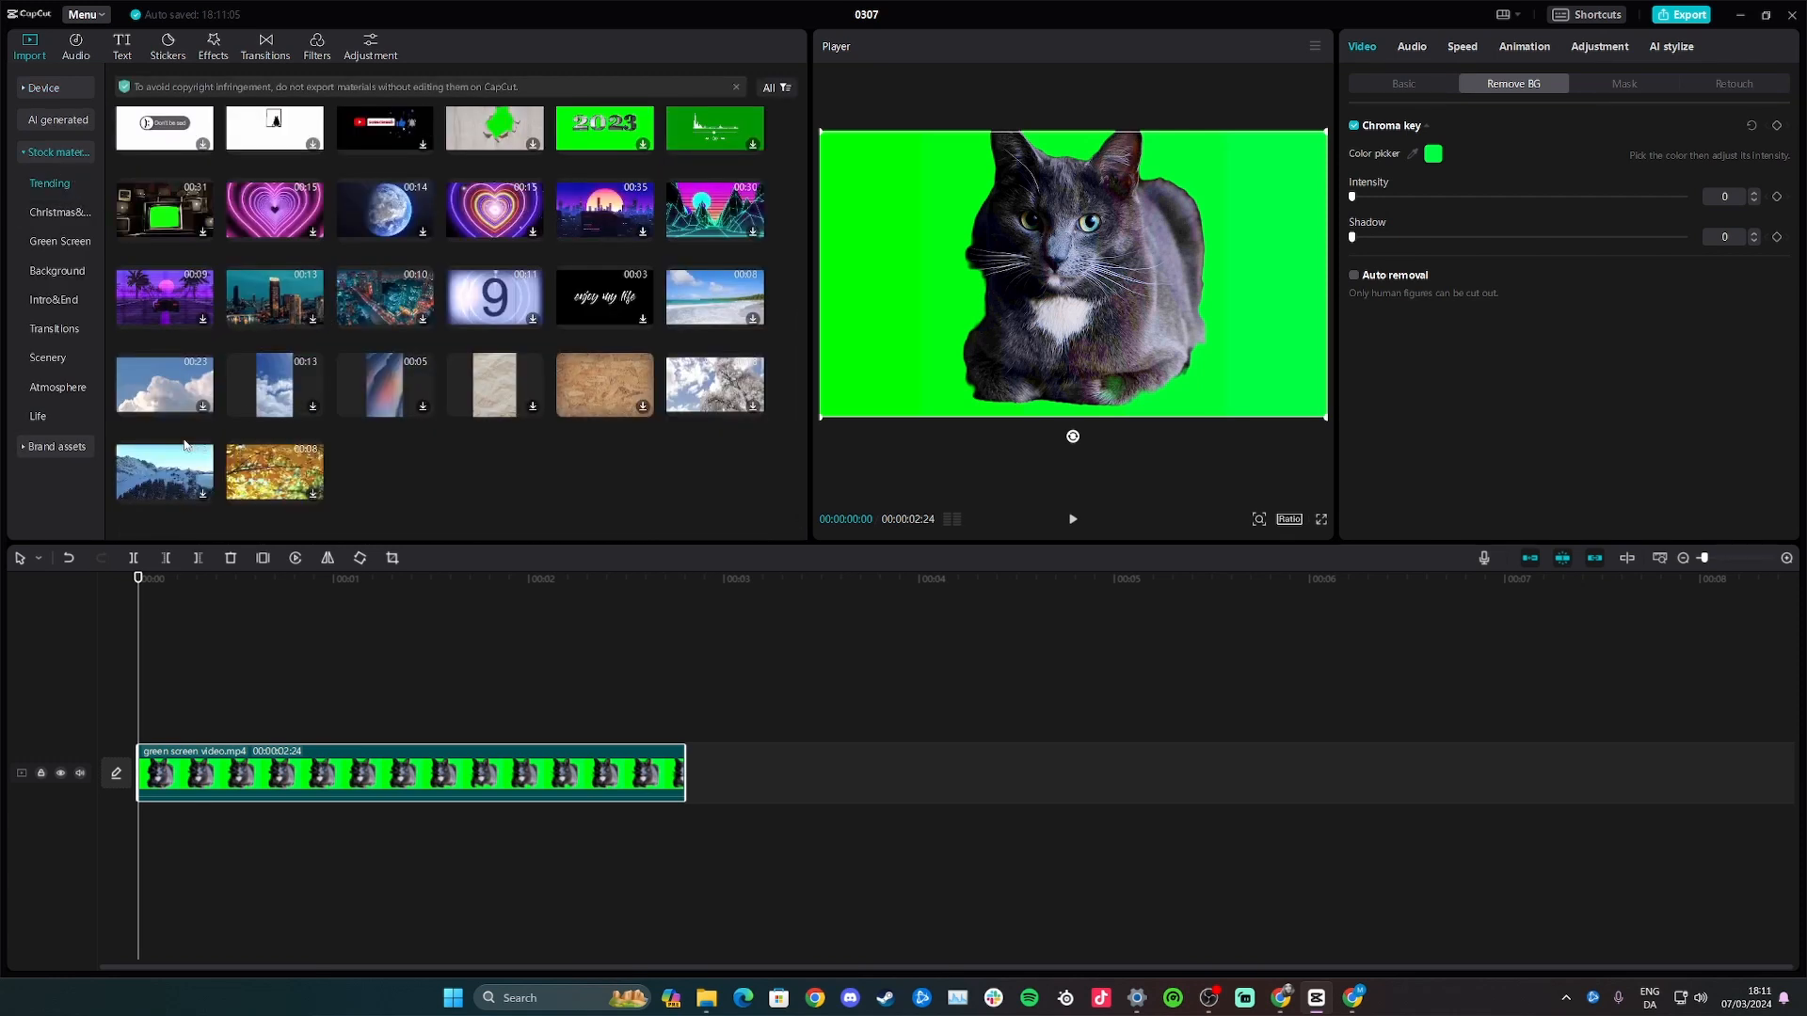
pyautogui.click(187, 381)
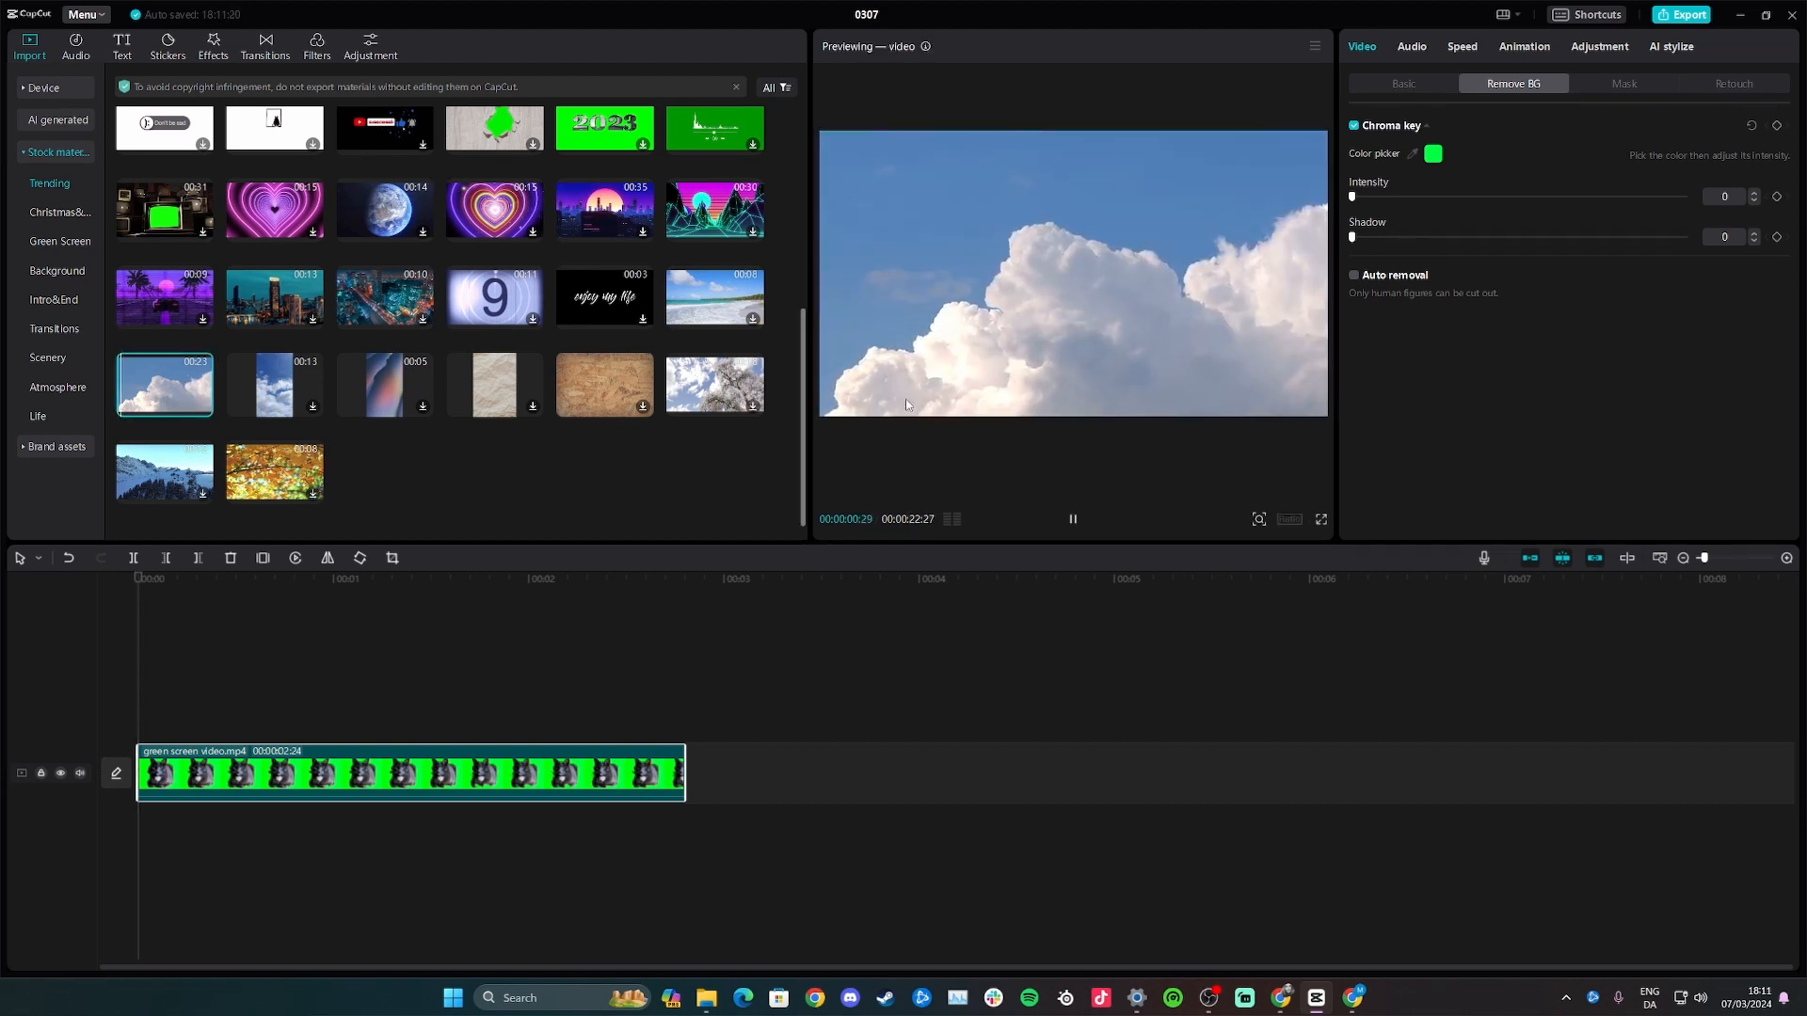
pyautogui.moveTo(164, 384); pyautogui.dragTo(138, 715)
# Step: Set the green screen video's chroma key intensity to 100 and move the clip to a track above the clouds
pyautogui.click(367, 776)
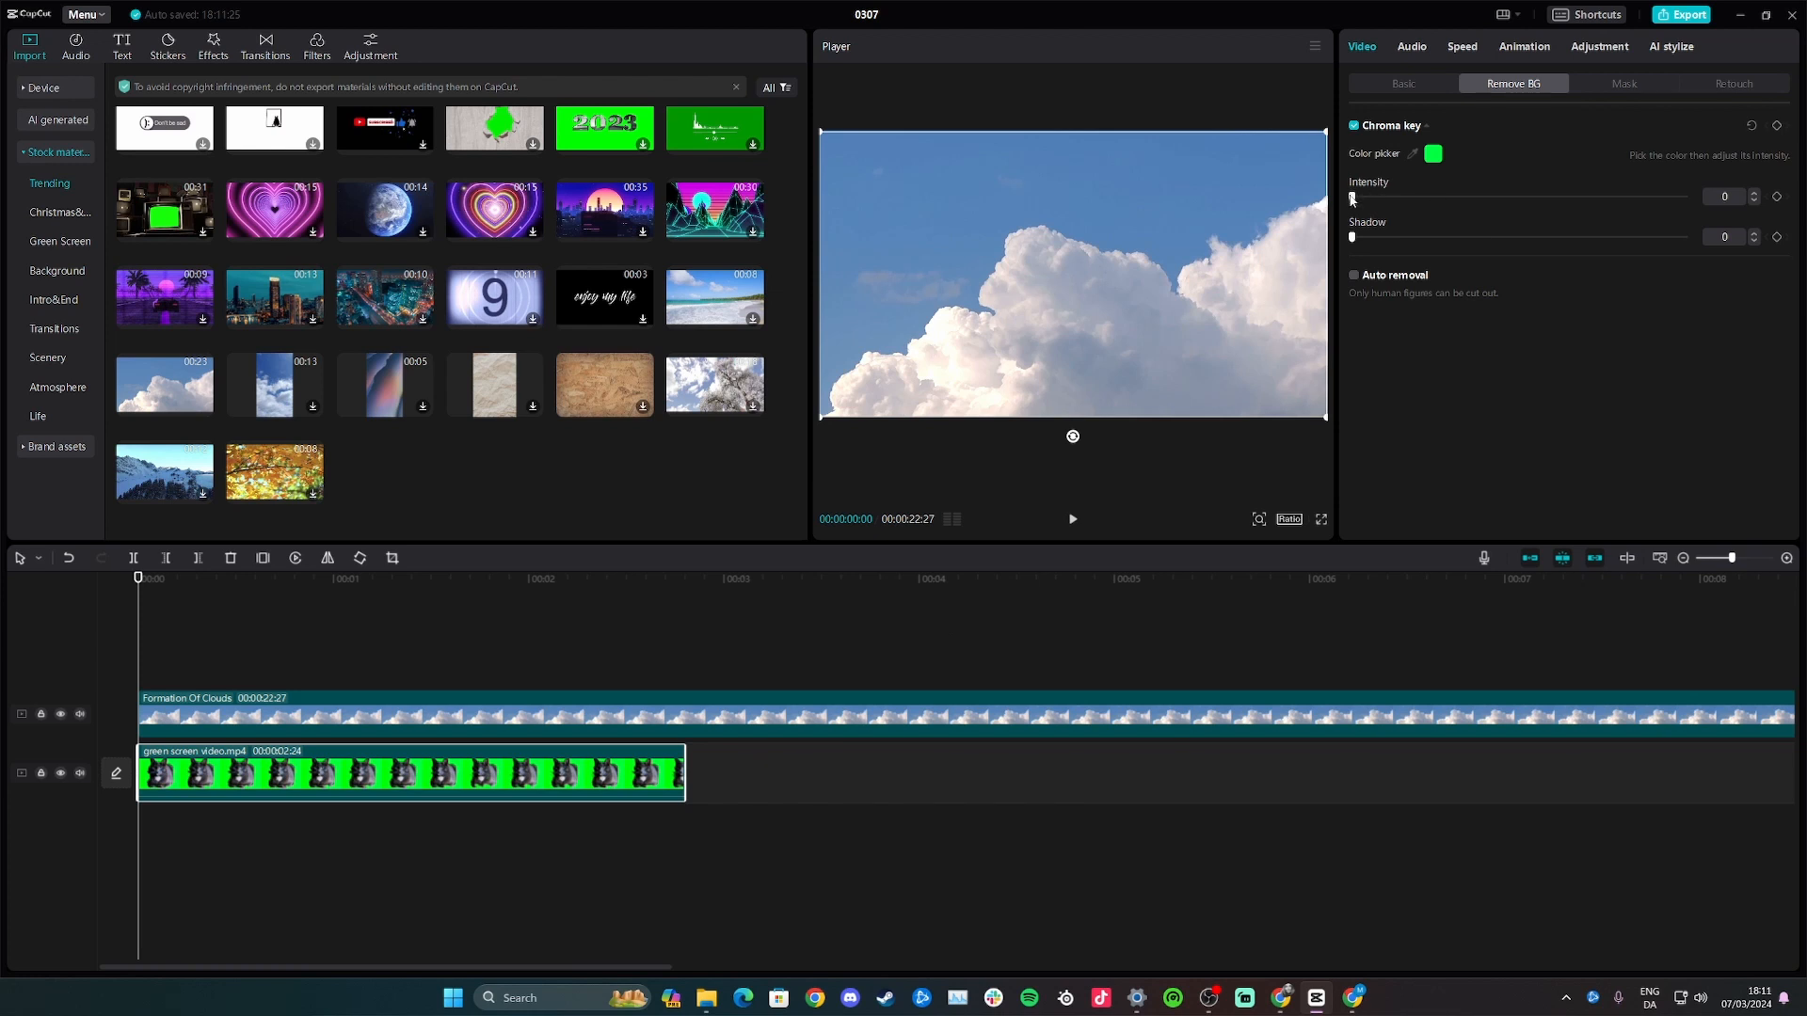
pyautogui.moveTo(1353, 197); pyautogui.dragTo(1721, 194)
pyautogui.moveTo(205, 776); pyautogui.dragTo(203, 670)
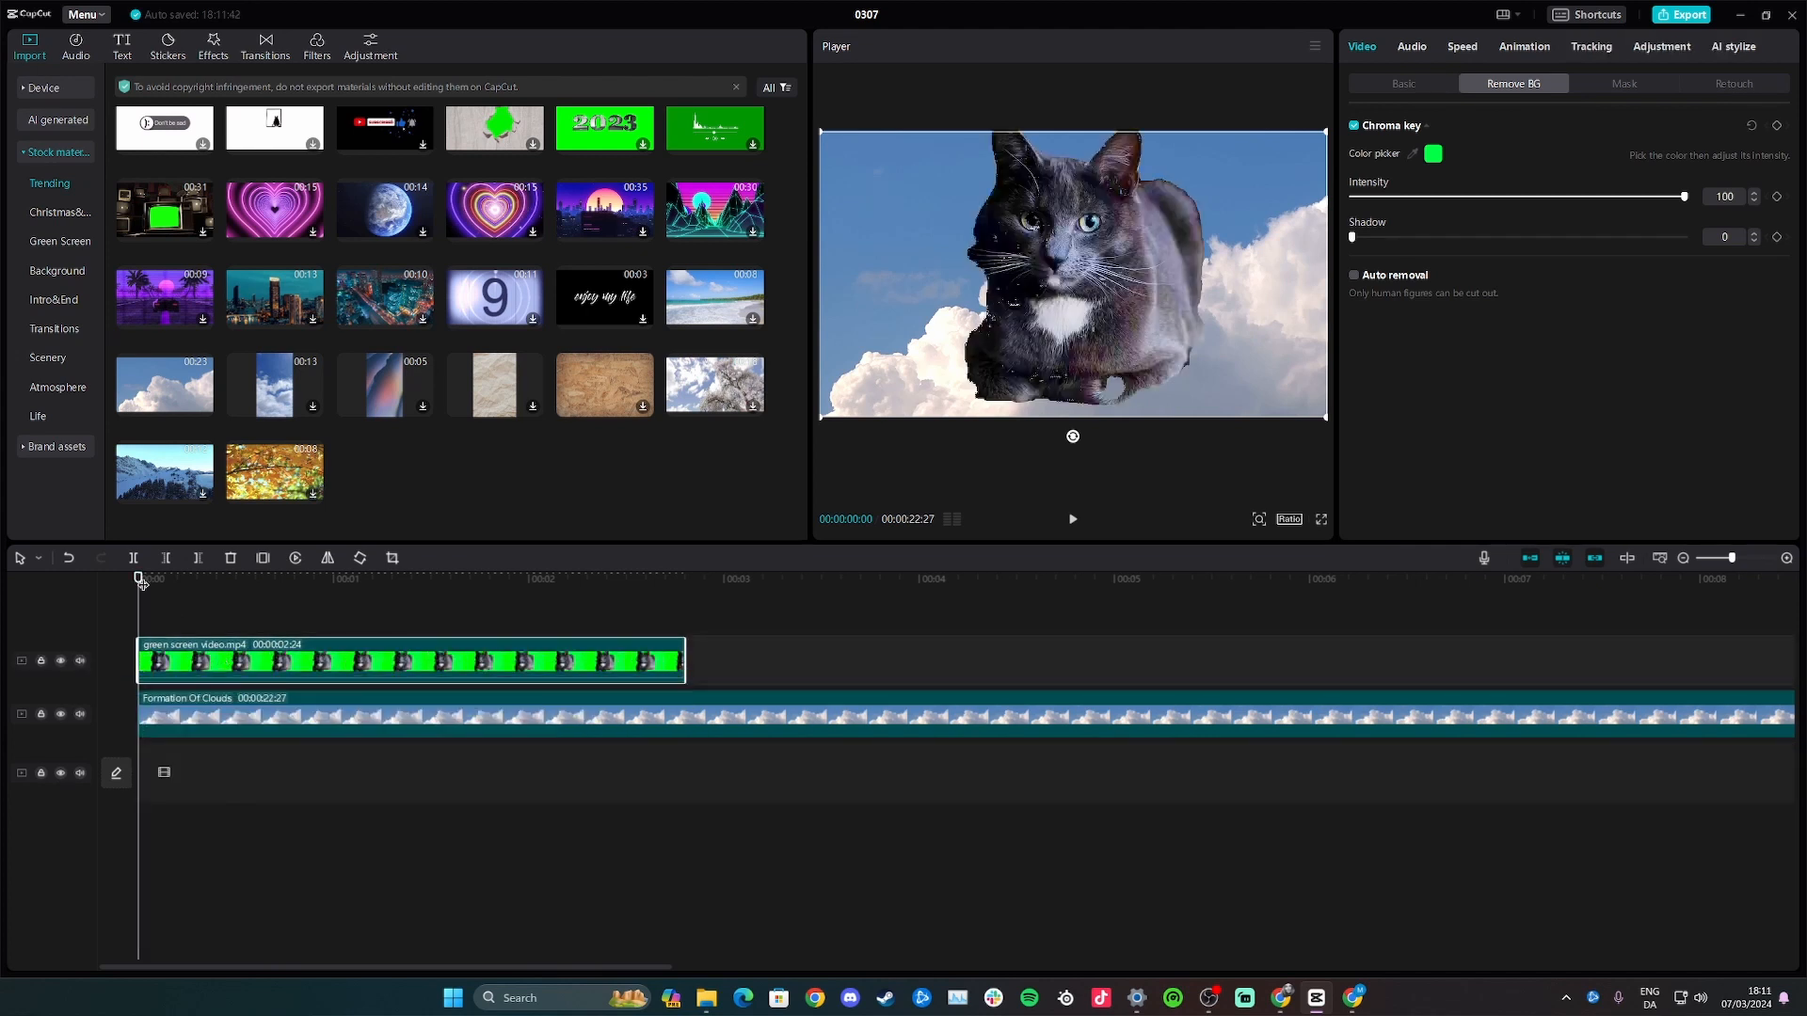
# Step: Preview the keyed cat over the clouds at several points and return the playhead to the start
pyautogui.press('space')
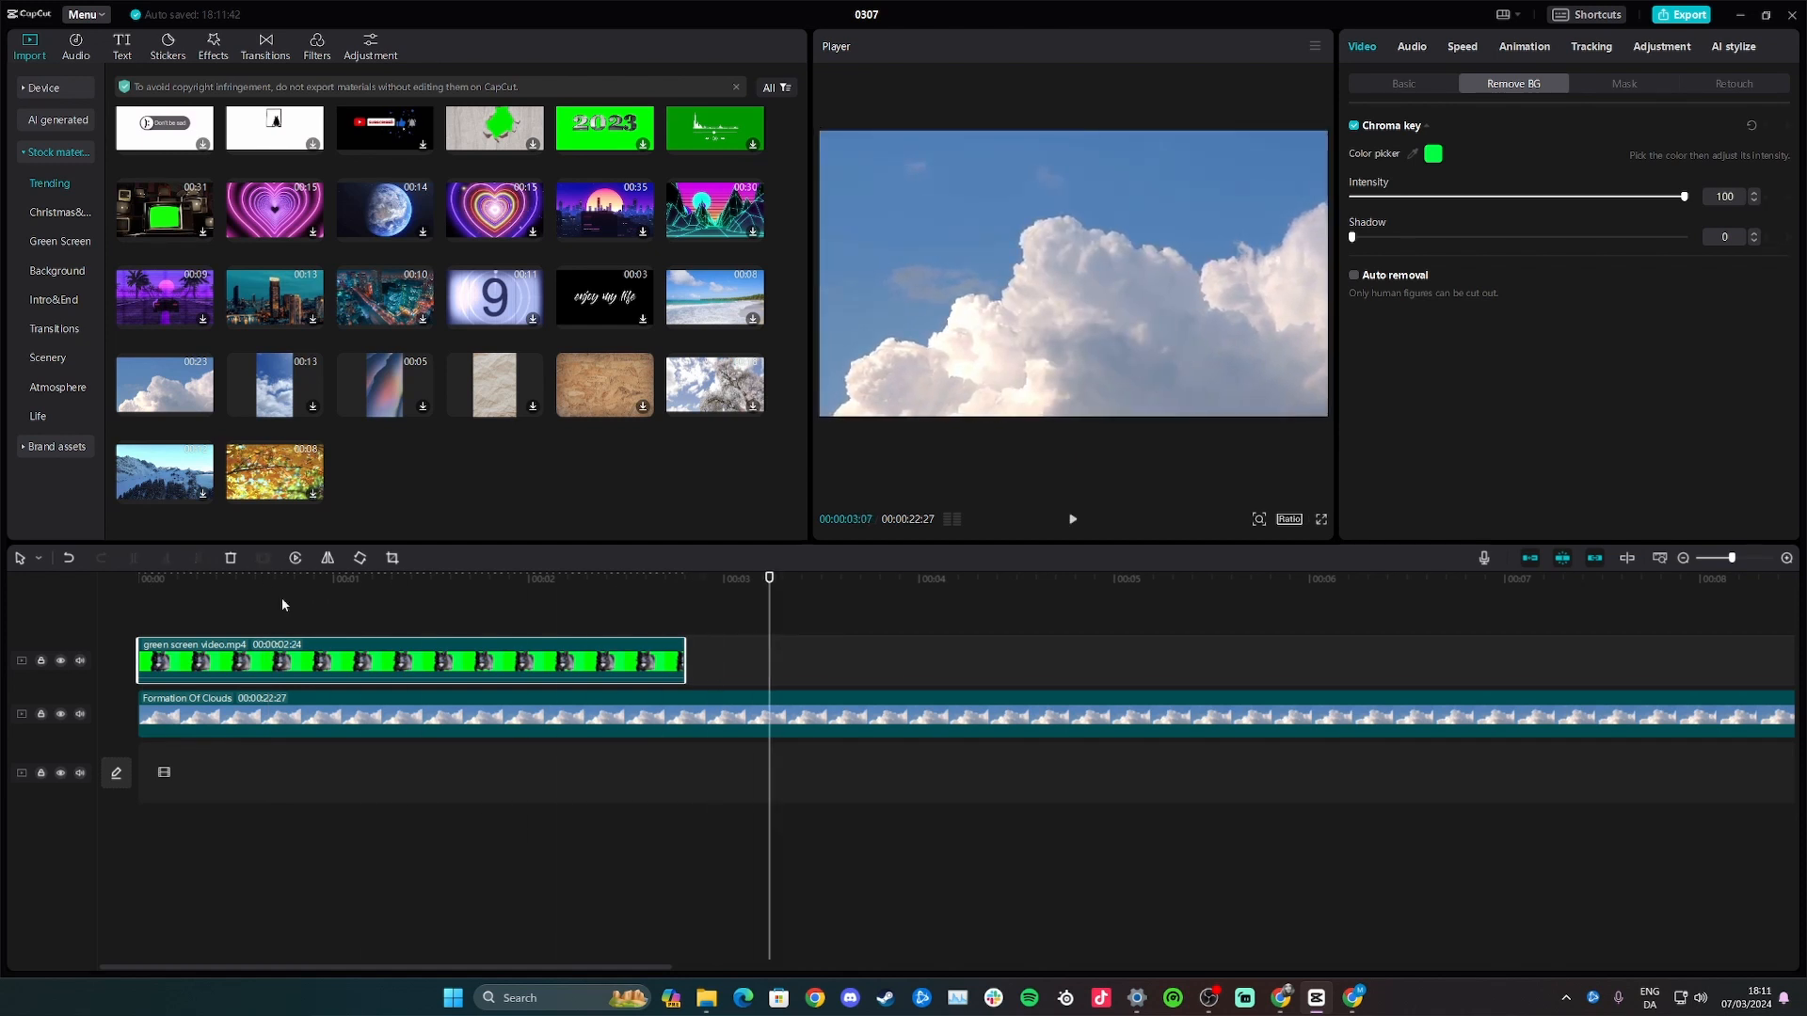
pyautogui.click(235, 605)
pyautogui.click(255, 605)
pyautogui.click(306, 605)
pyautogui.click(347, 609)
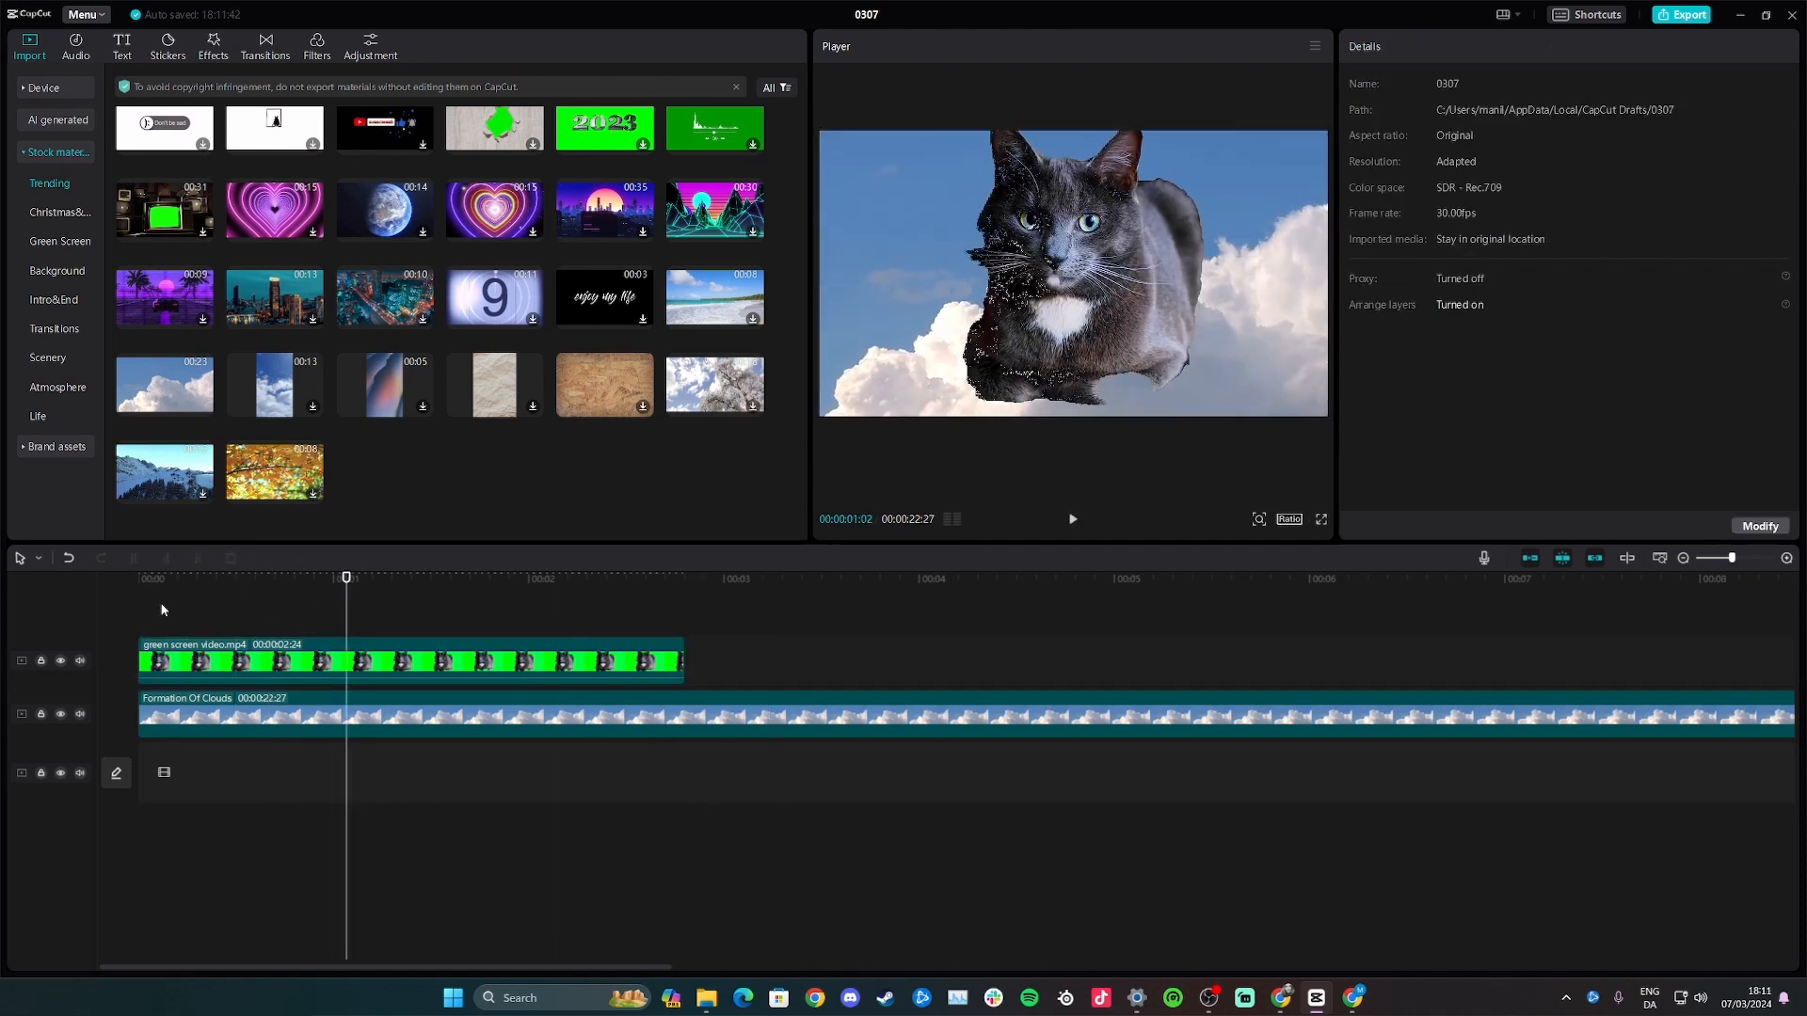
pyautogui.click(161, 605)
pyautogui.press('space')
pyautogui.press('space')
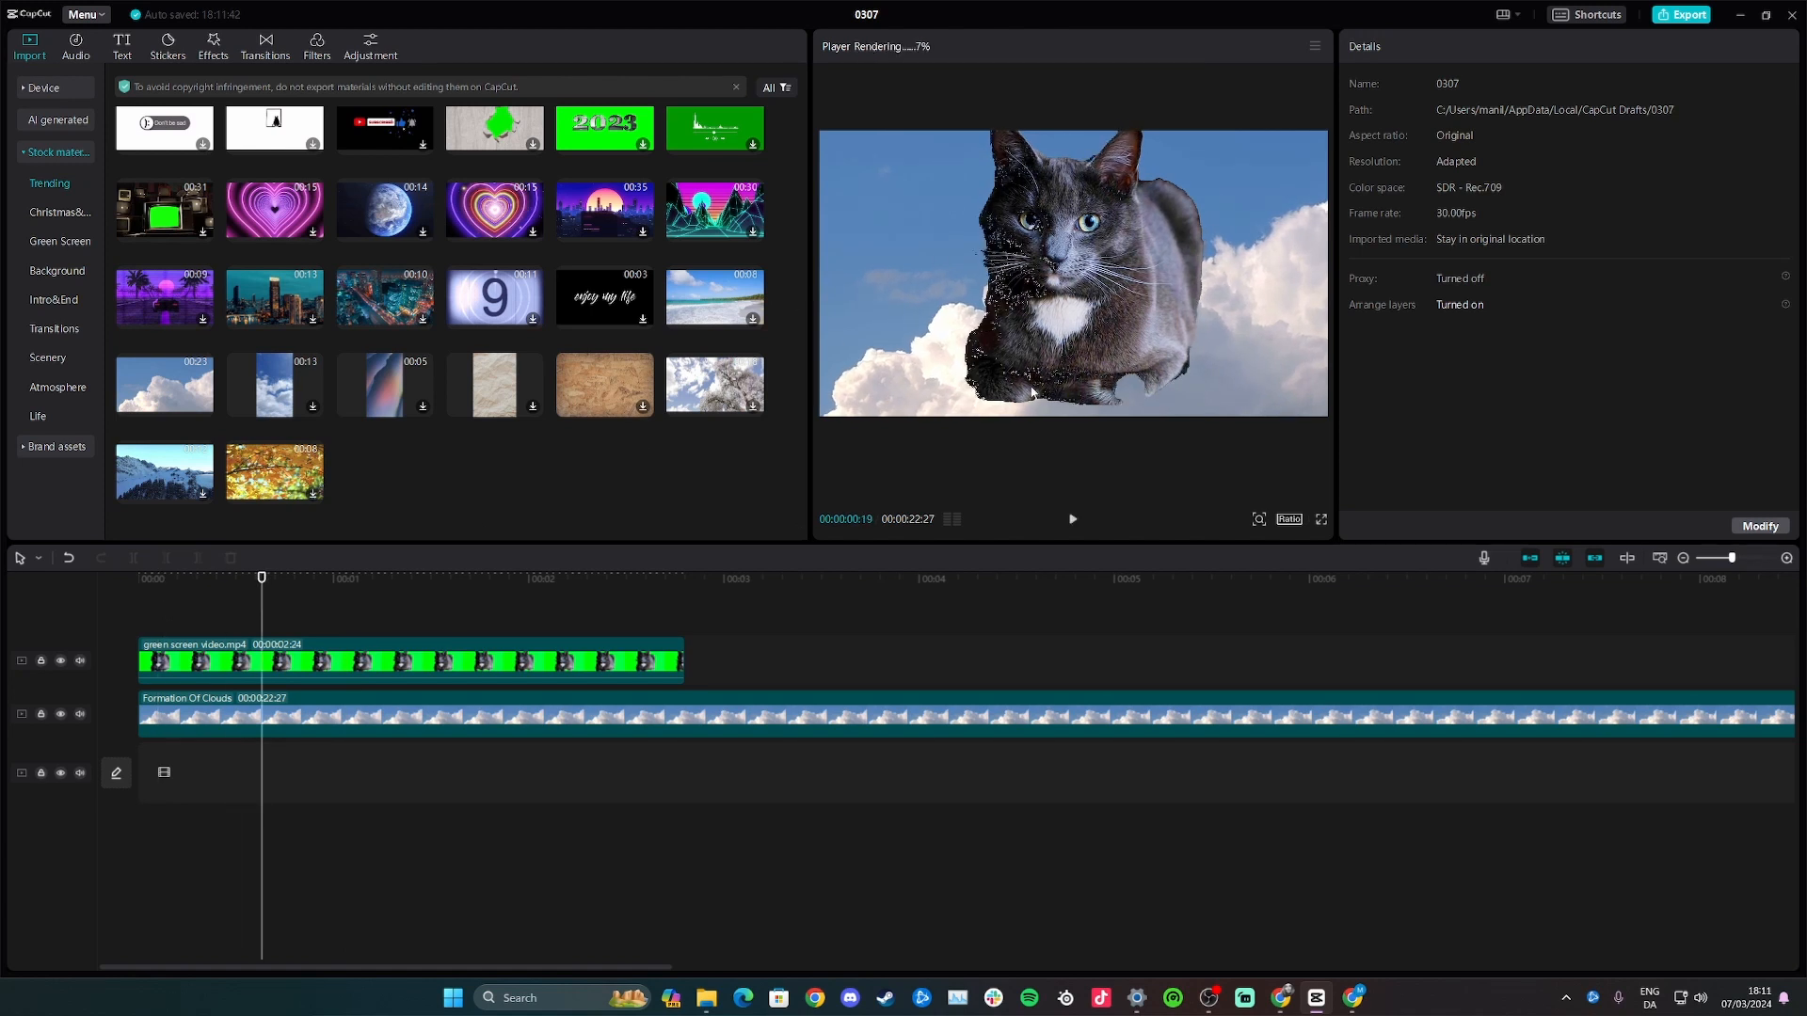
pyautogui.click(139, 609)
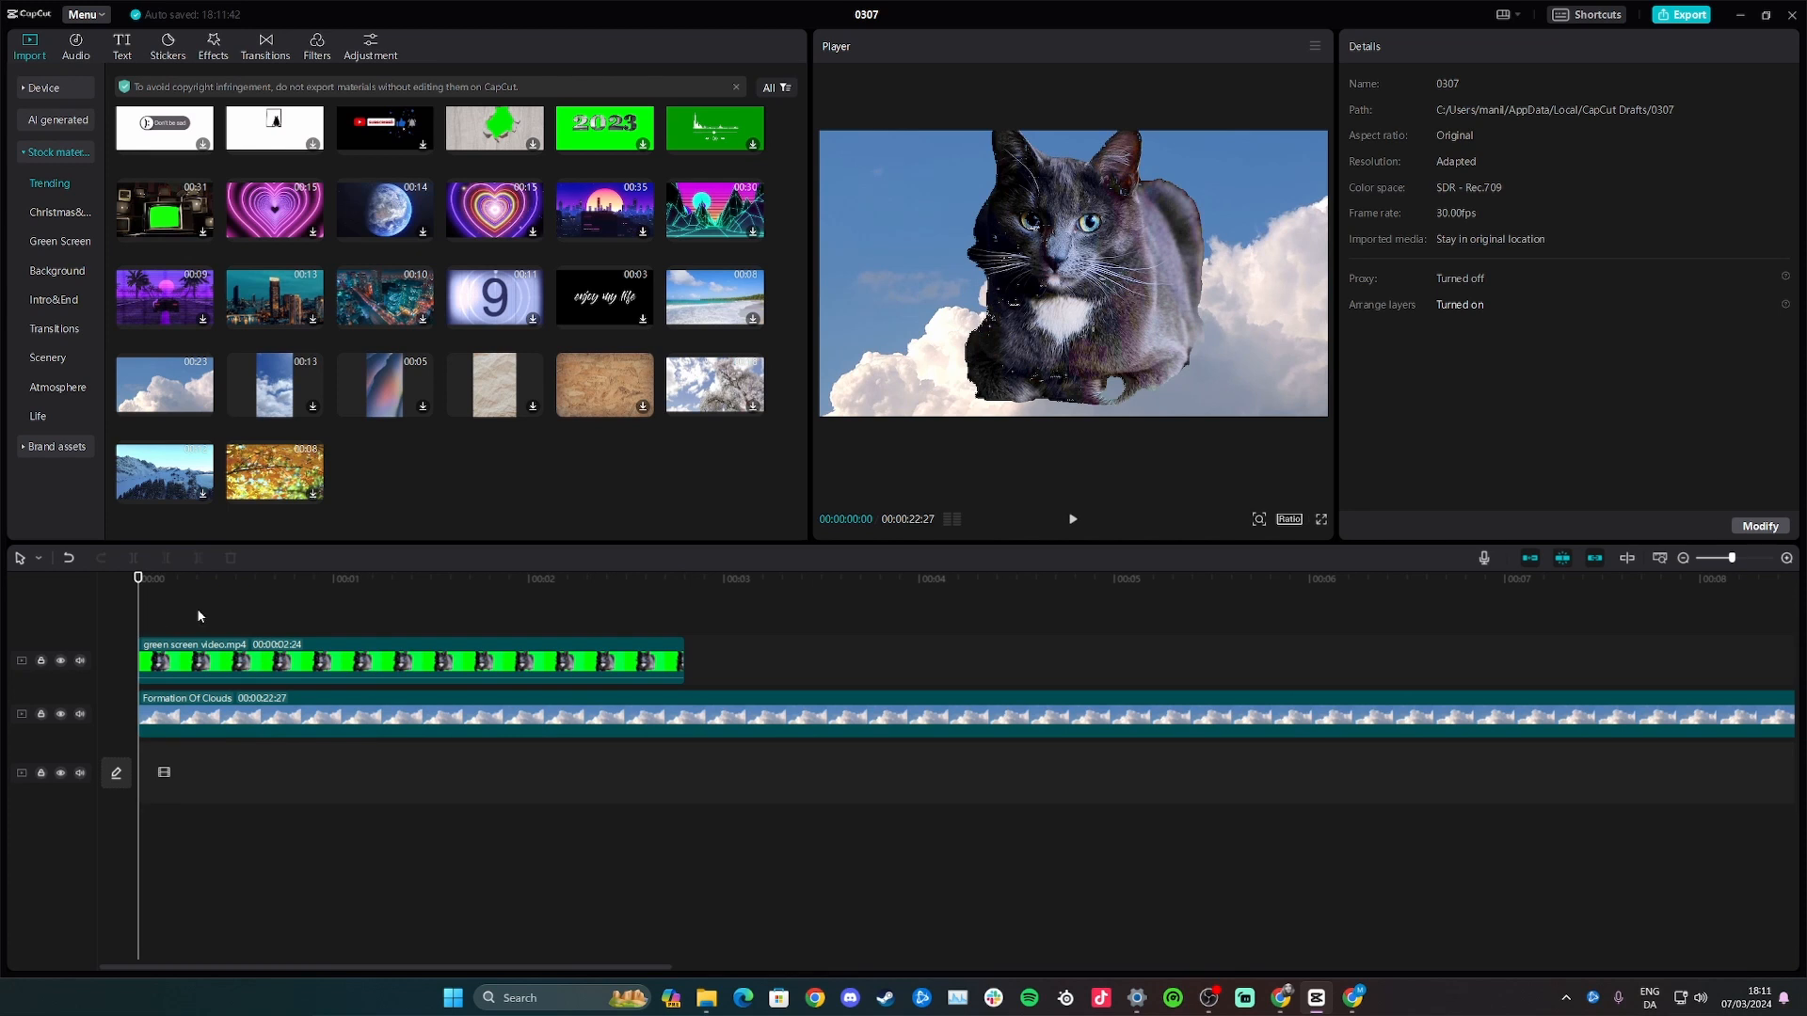